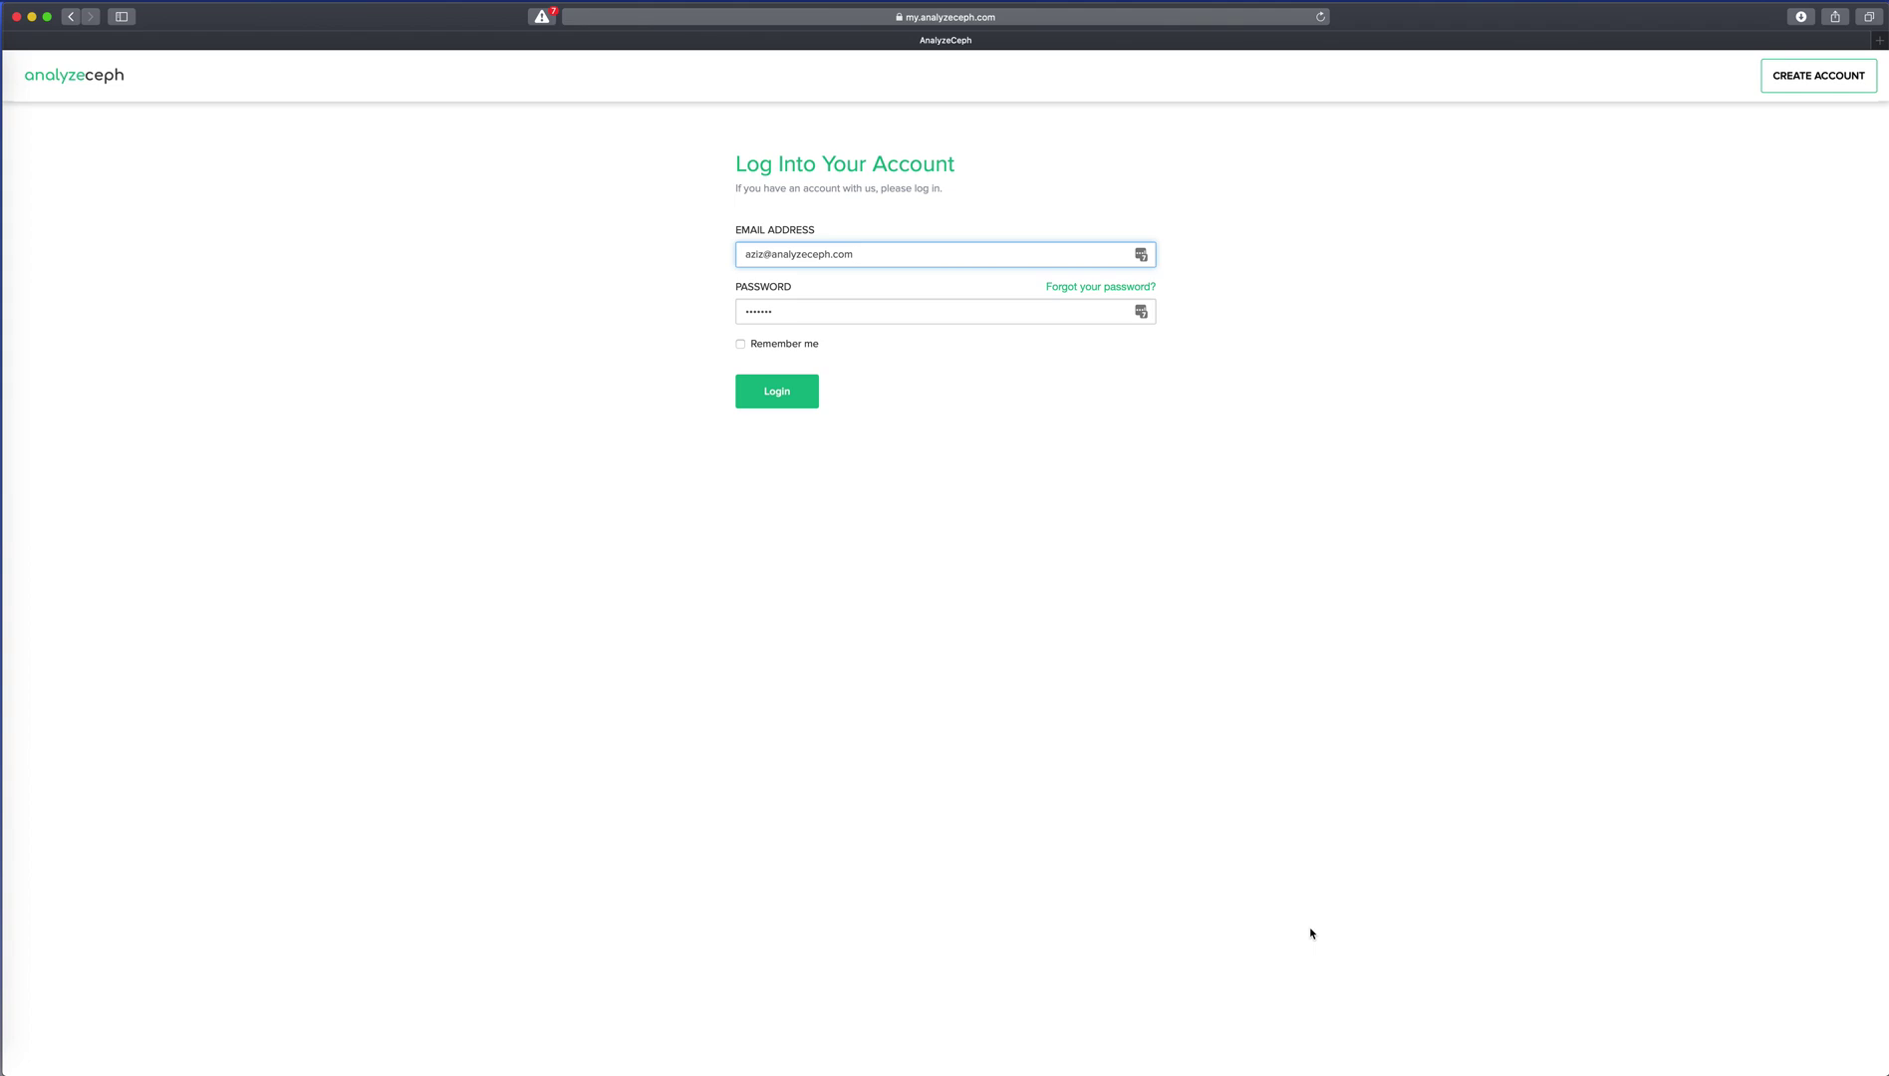
Log in to the AnalyzeCeph account with the saved e-mail and password.
left_click(776, 391)
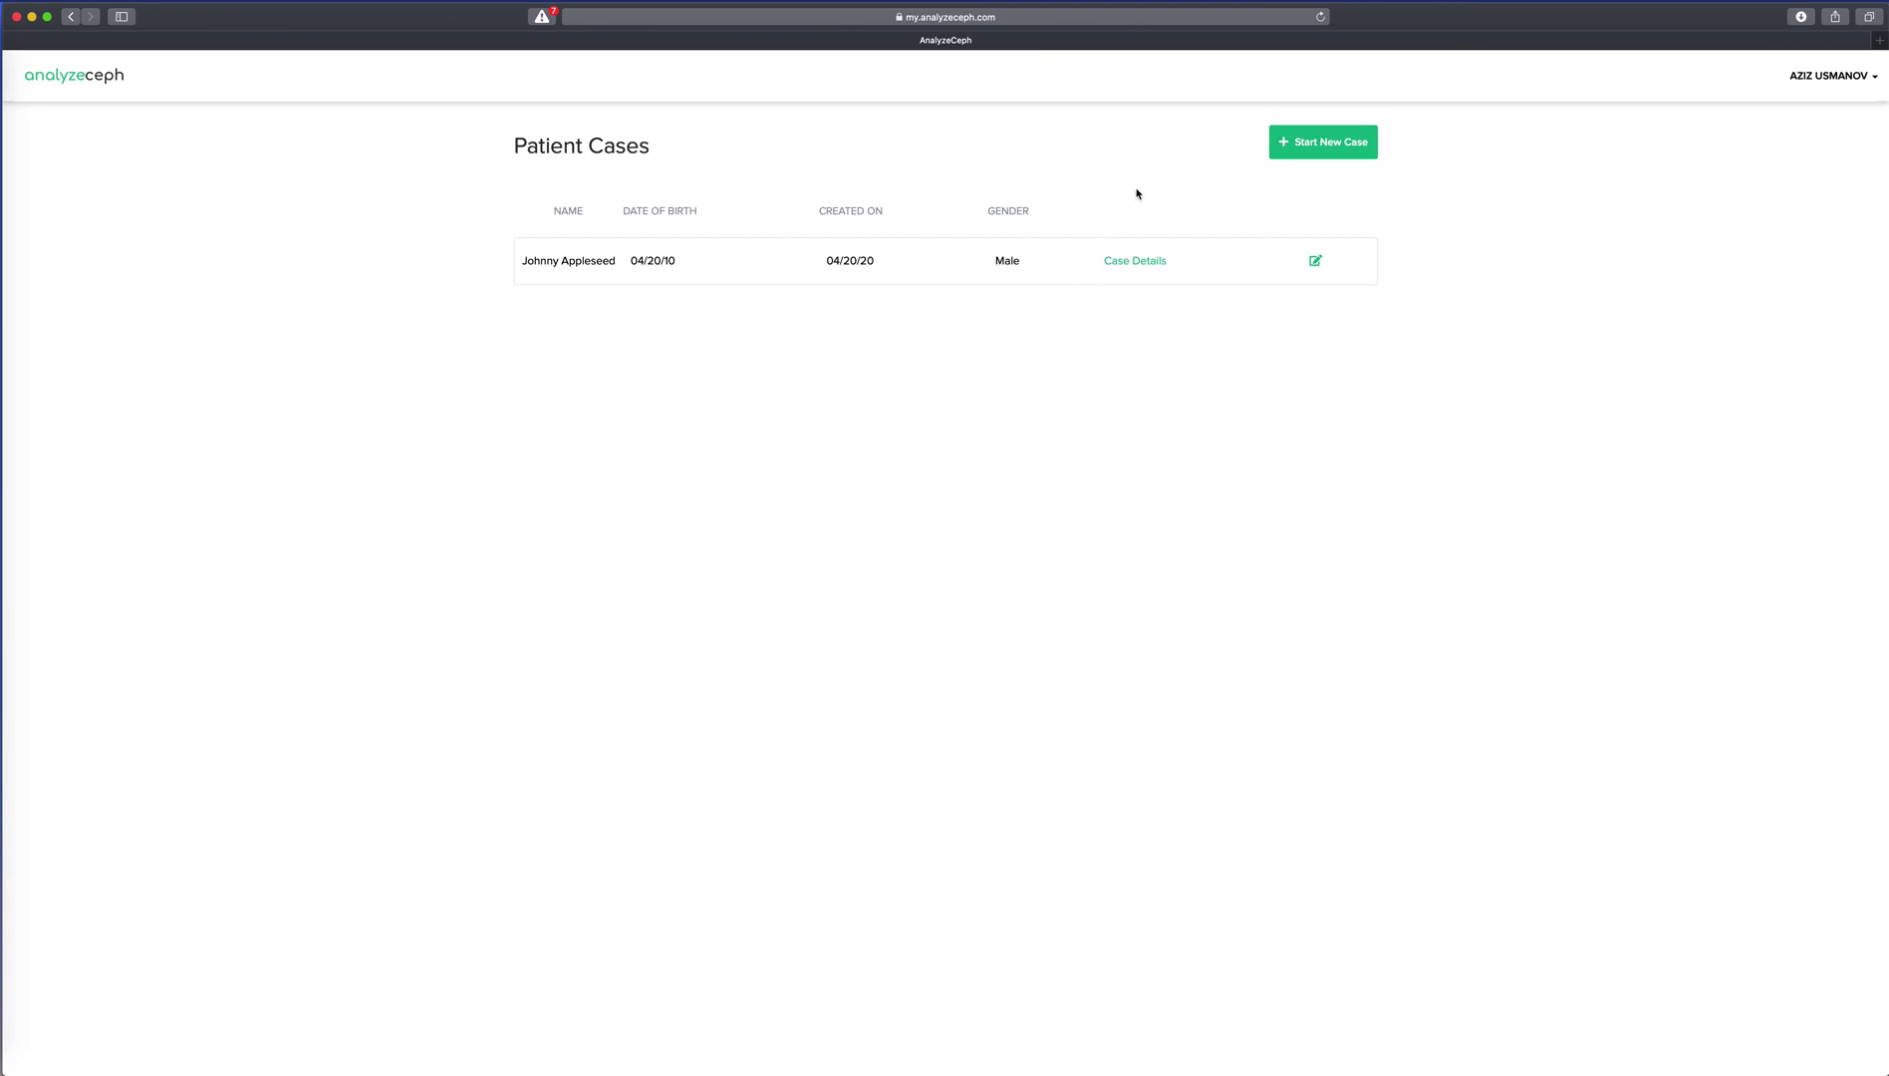
Start a new patient case and enter the patient's first and last name.
left_click(1300, 156)
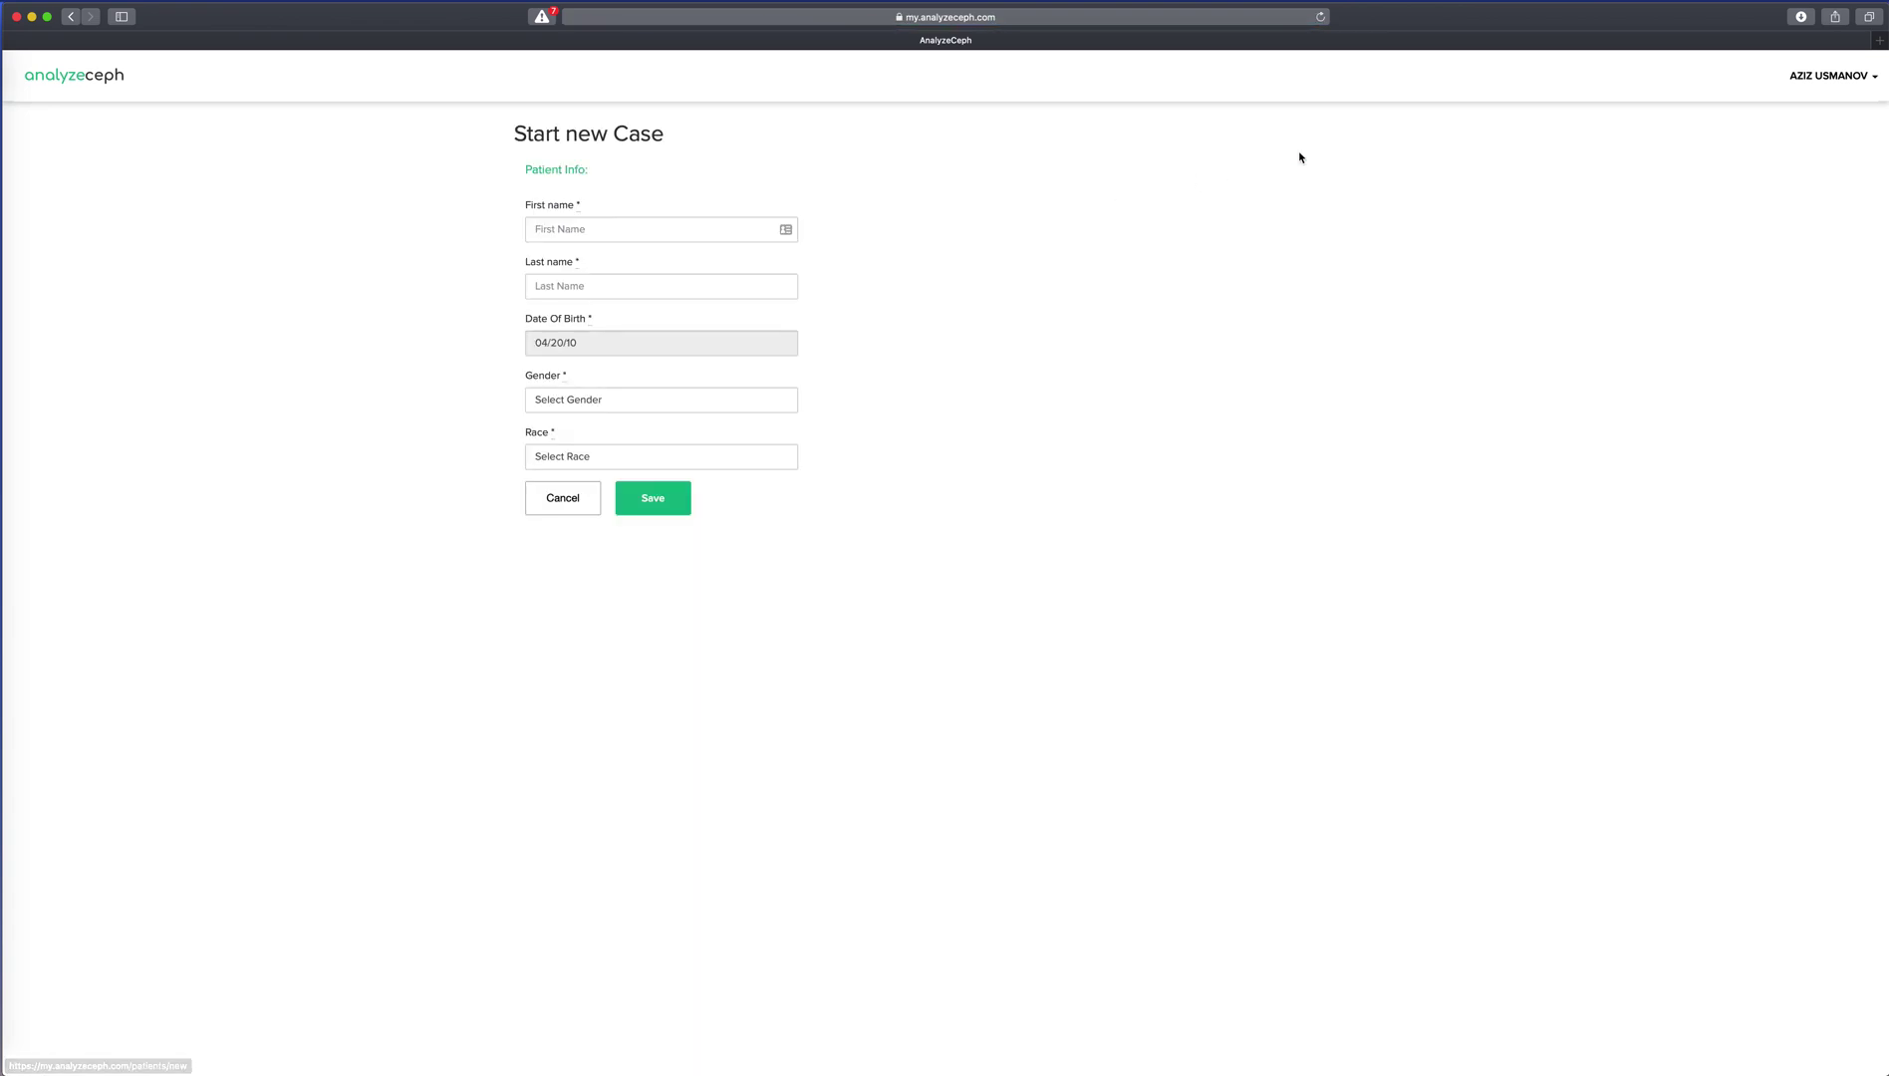
left_click(731, 233)
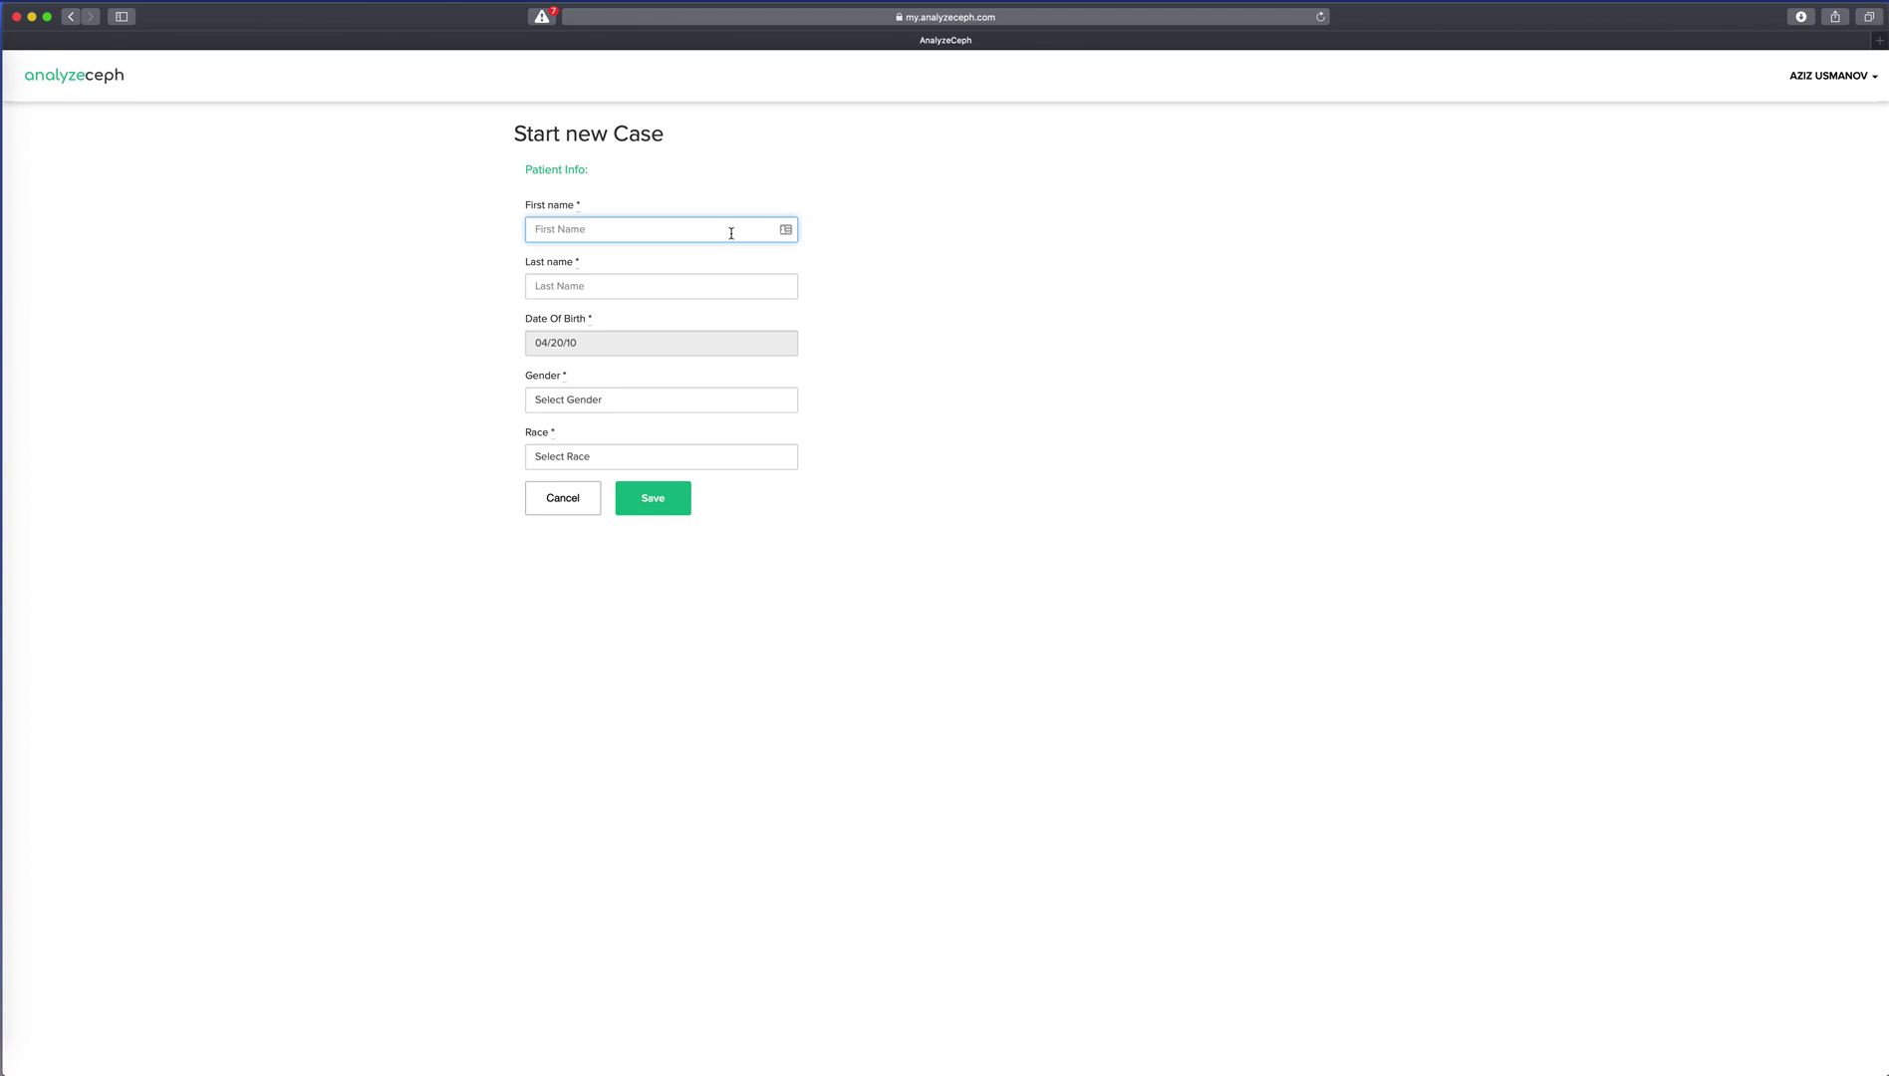
key("Tab")
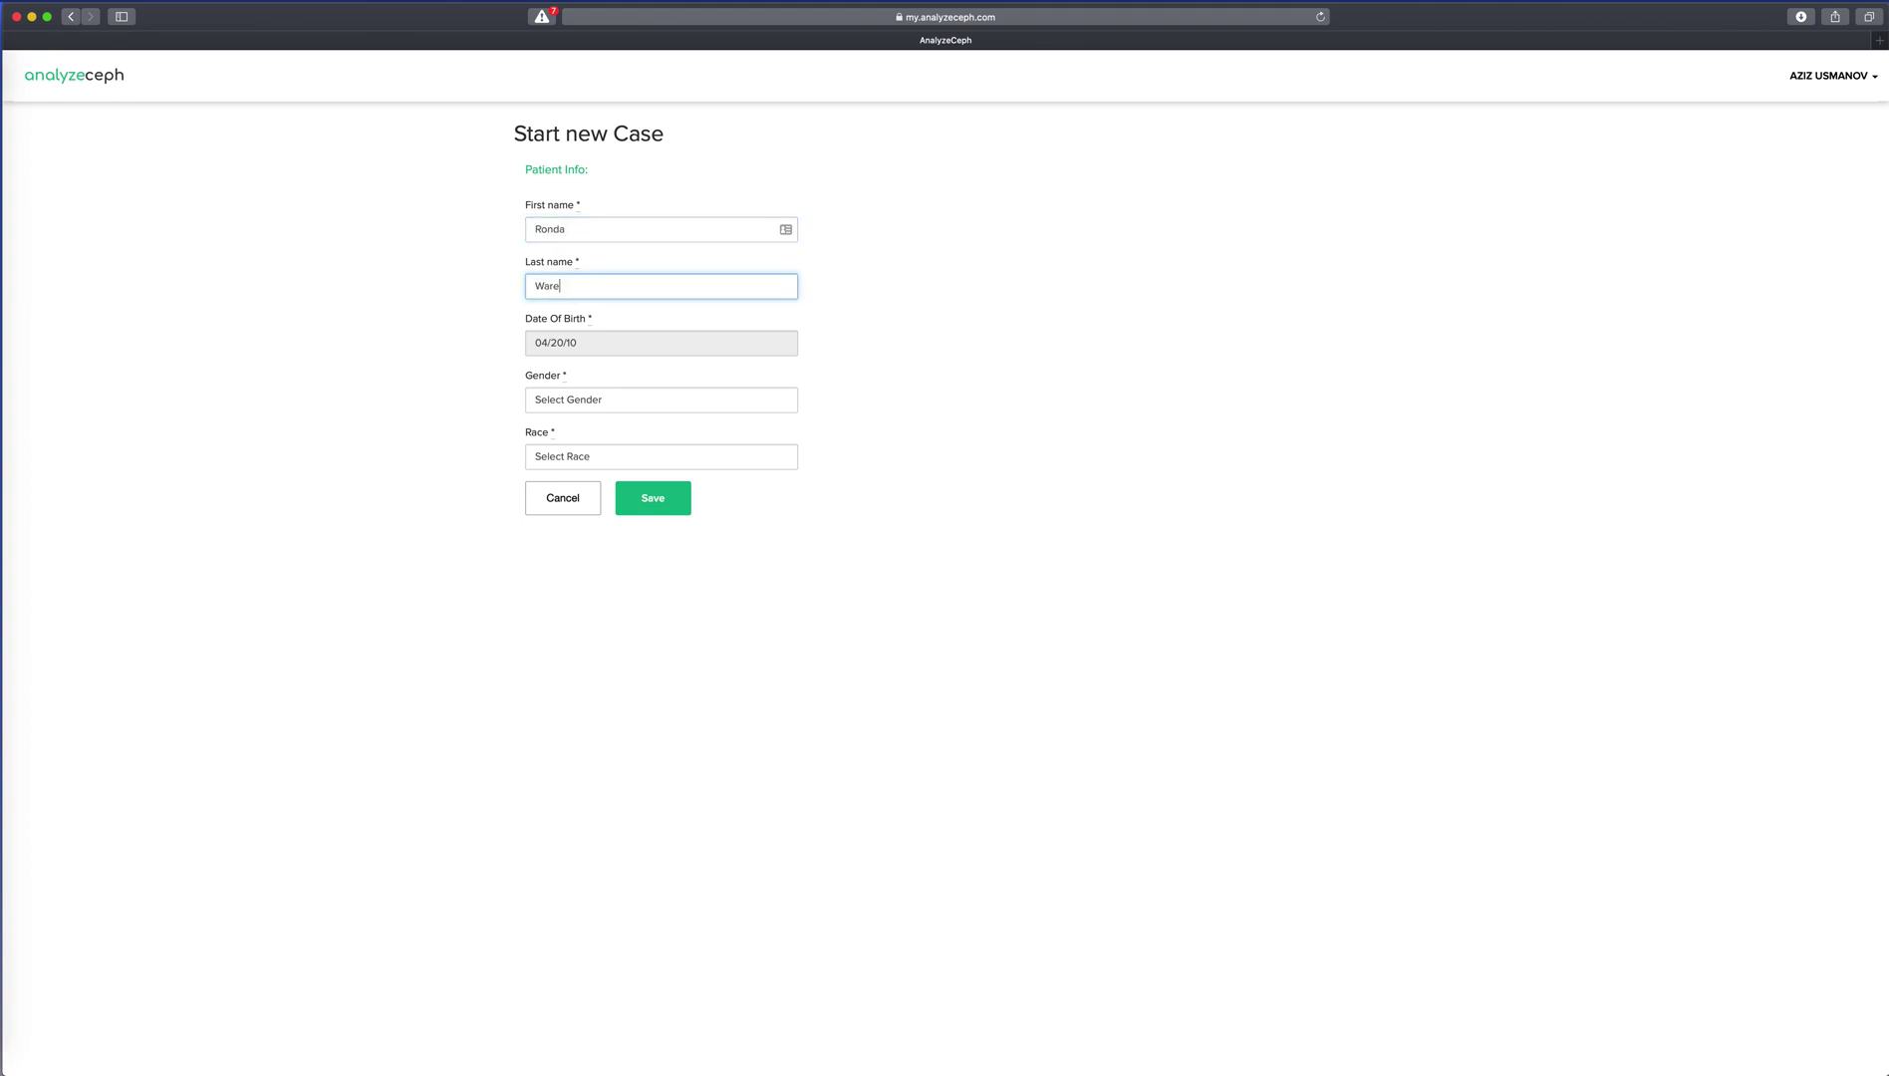
Set gender to Female and race to Caucasian, save the case, and open its details.
left_click(648, 396)
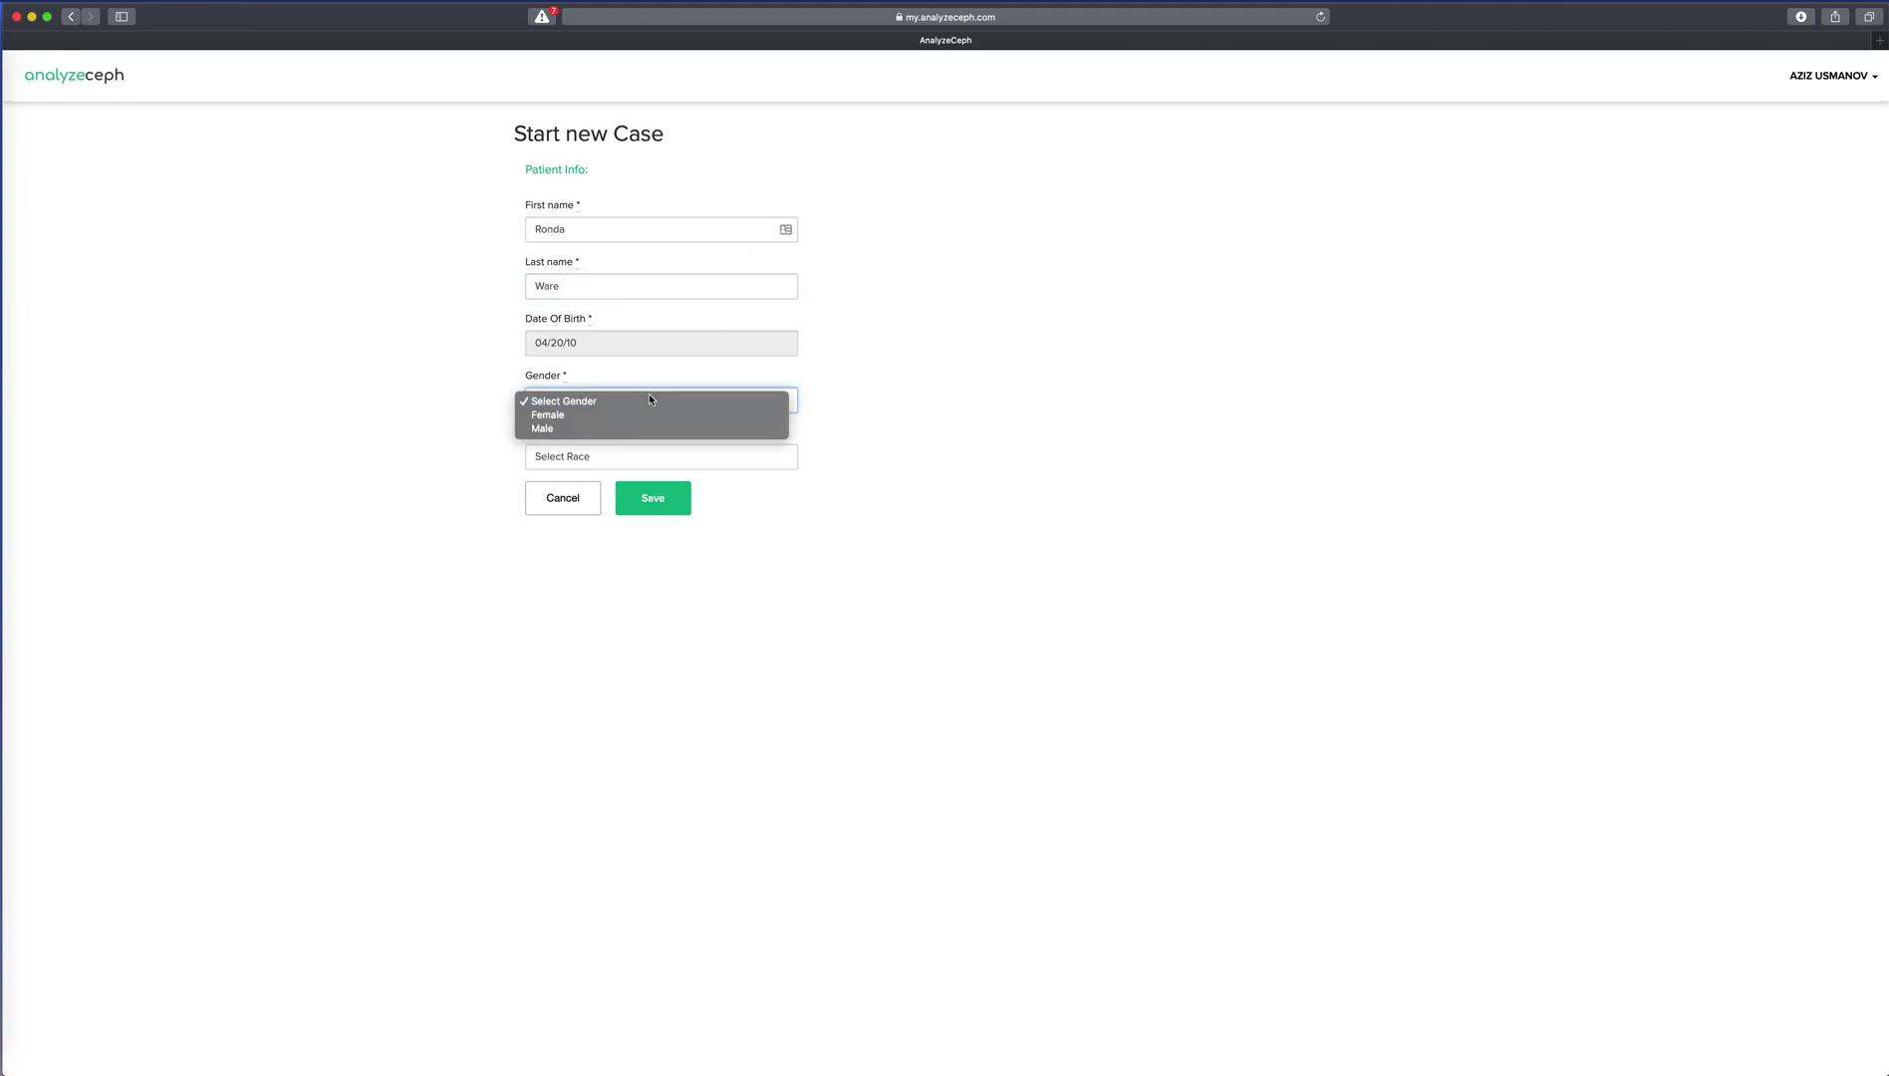
left_click(580, 430)
left_click(586, 460)
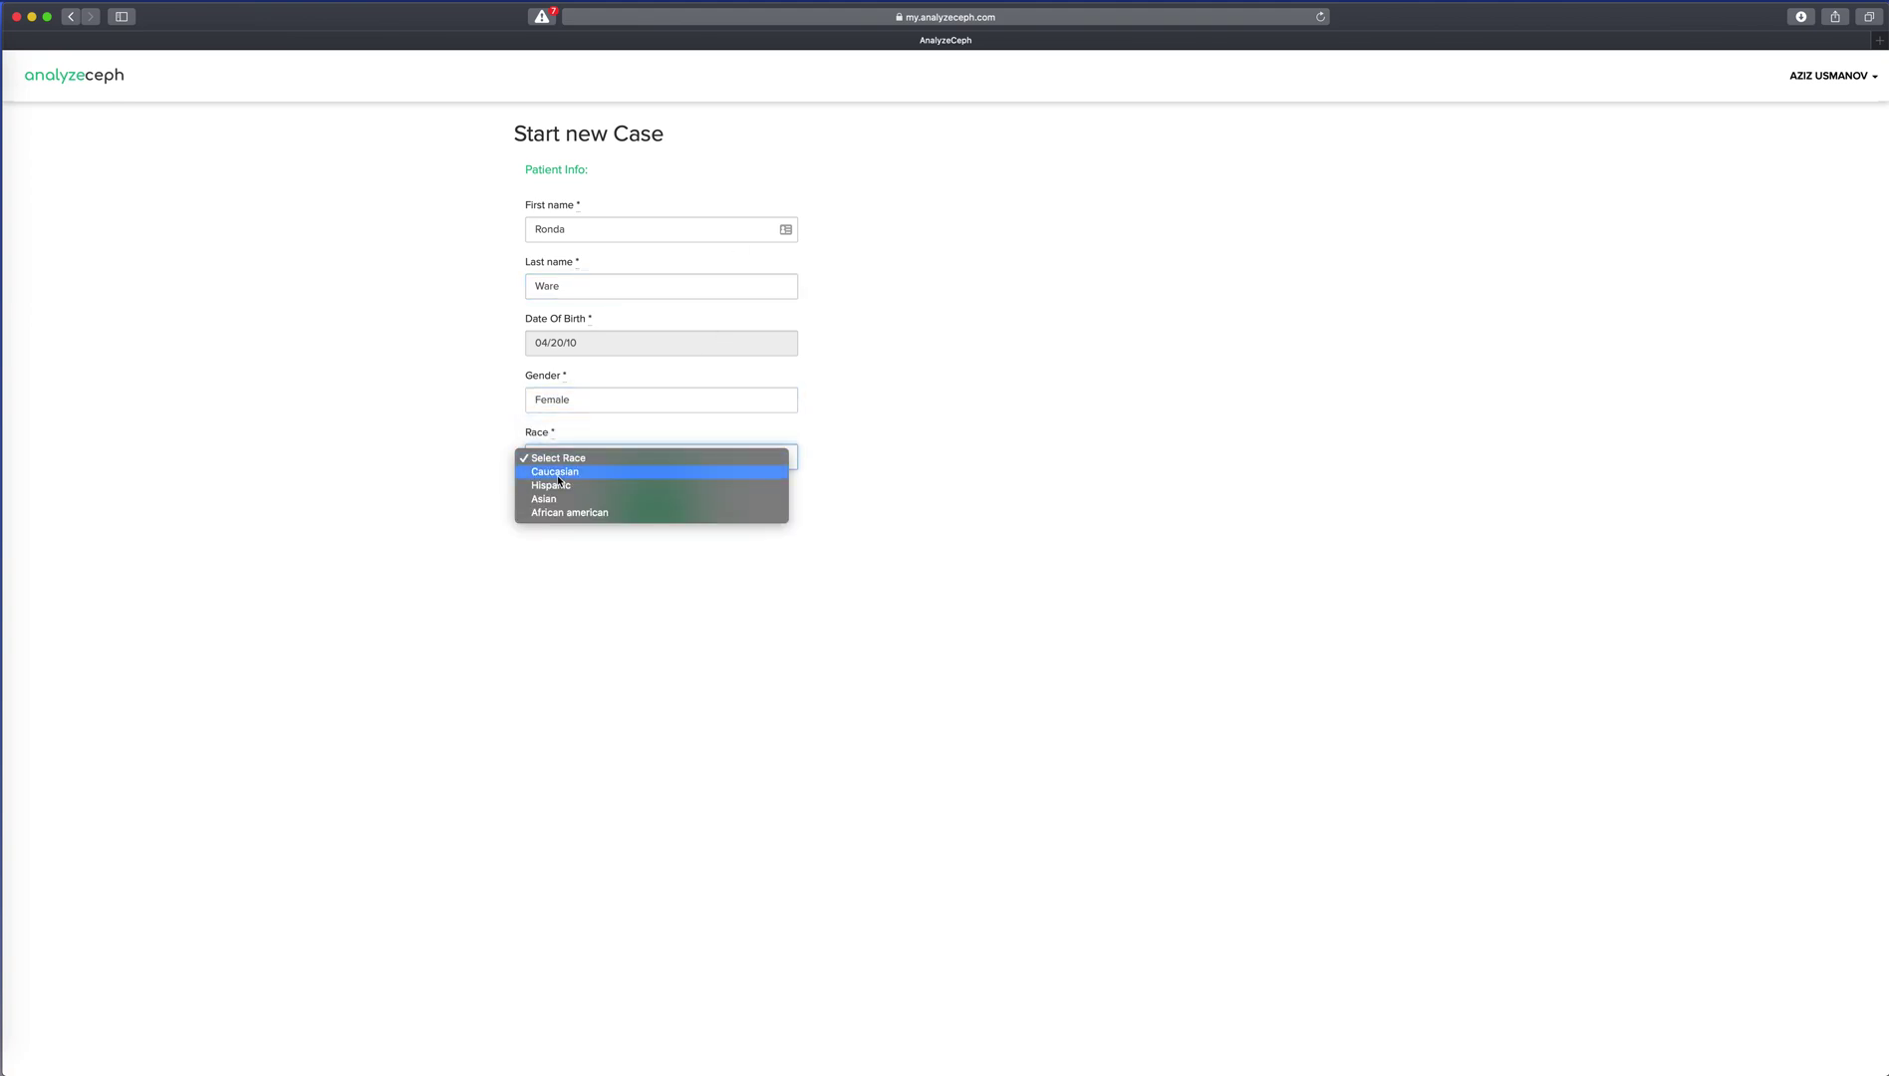
left_click(573, 470)
left_click(648, 499)
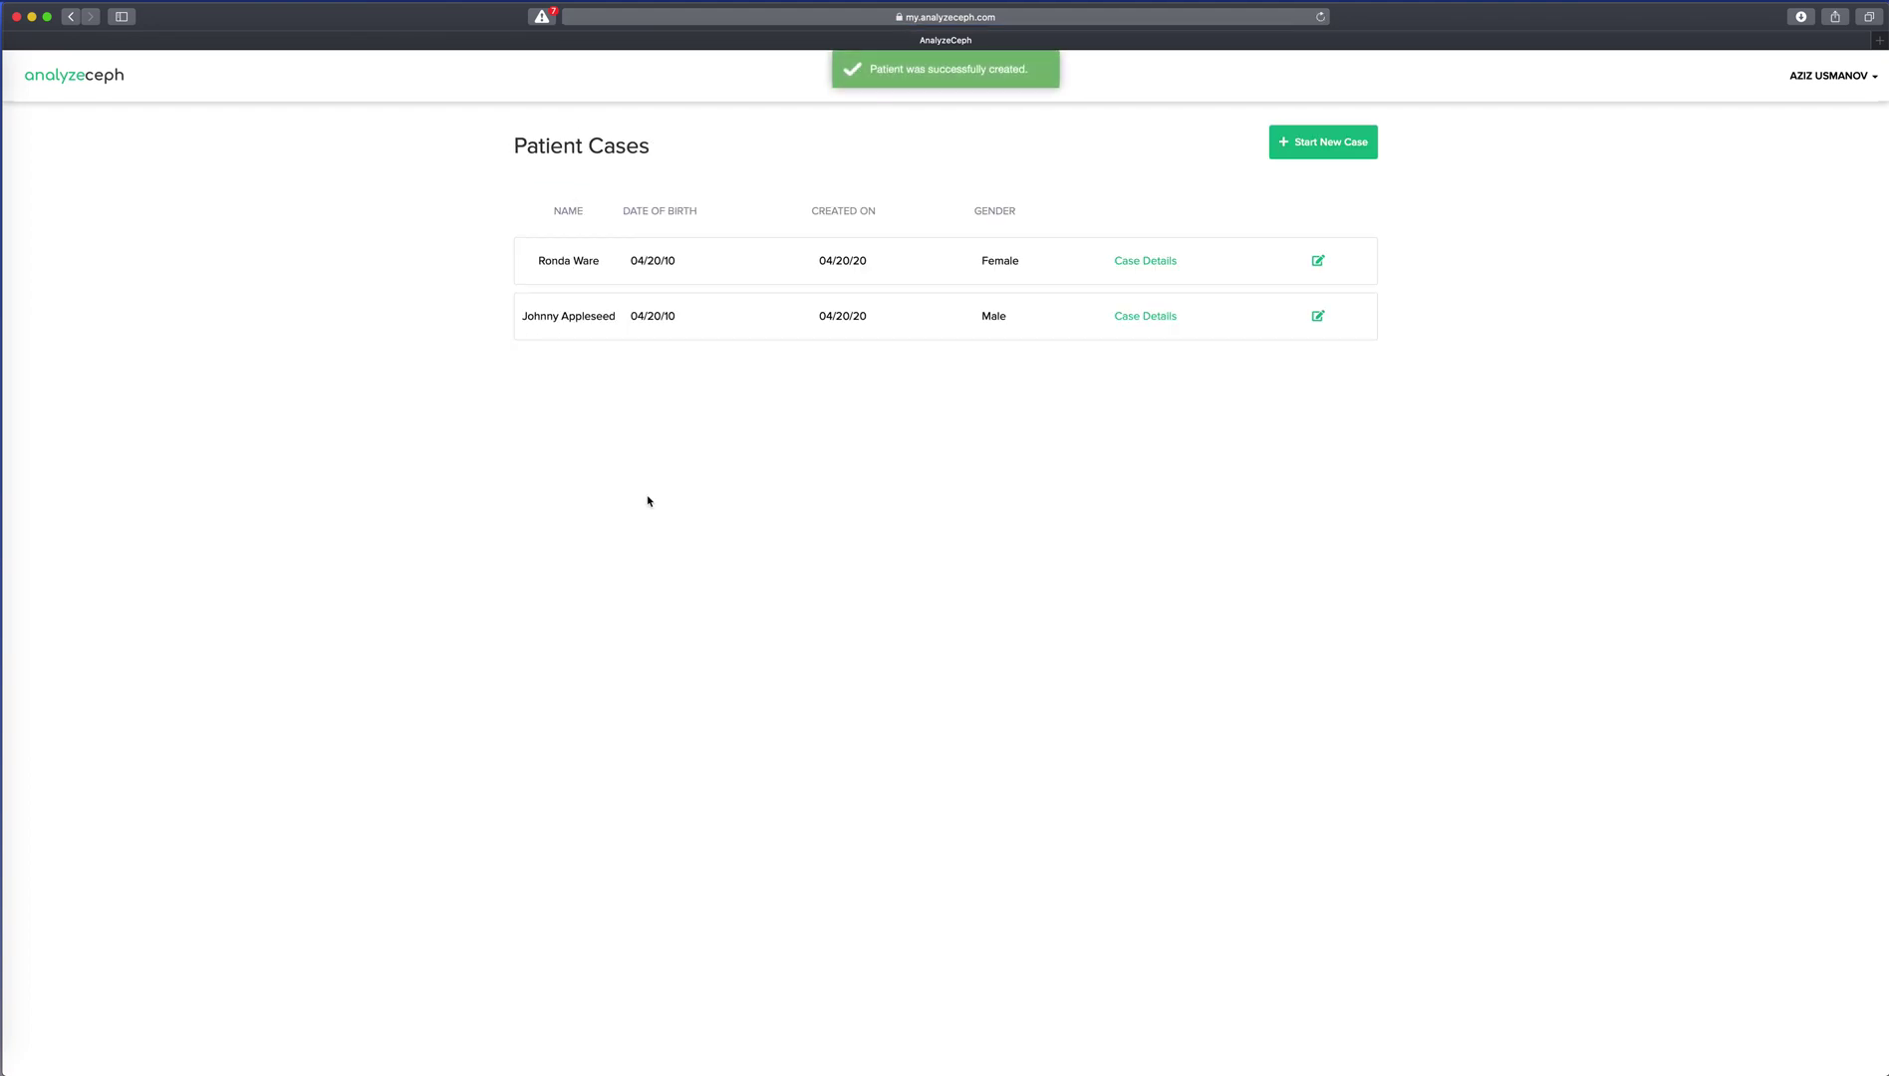
left_click(1146, 262)
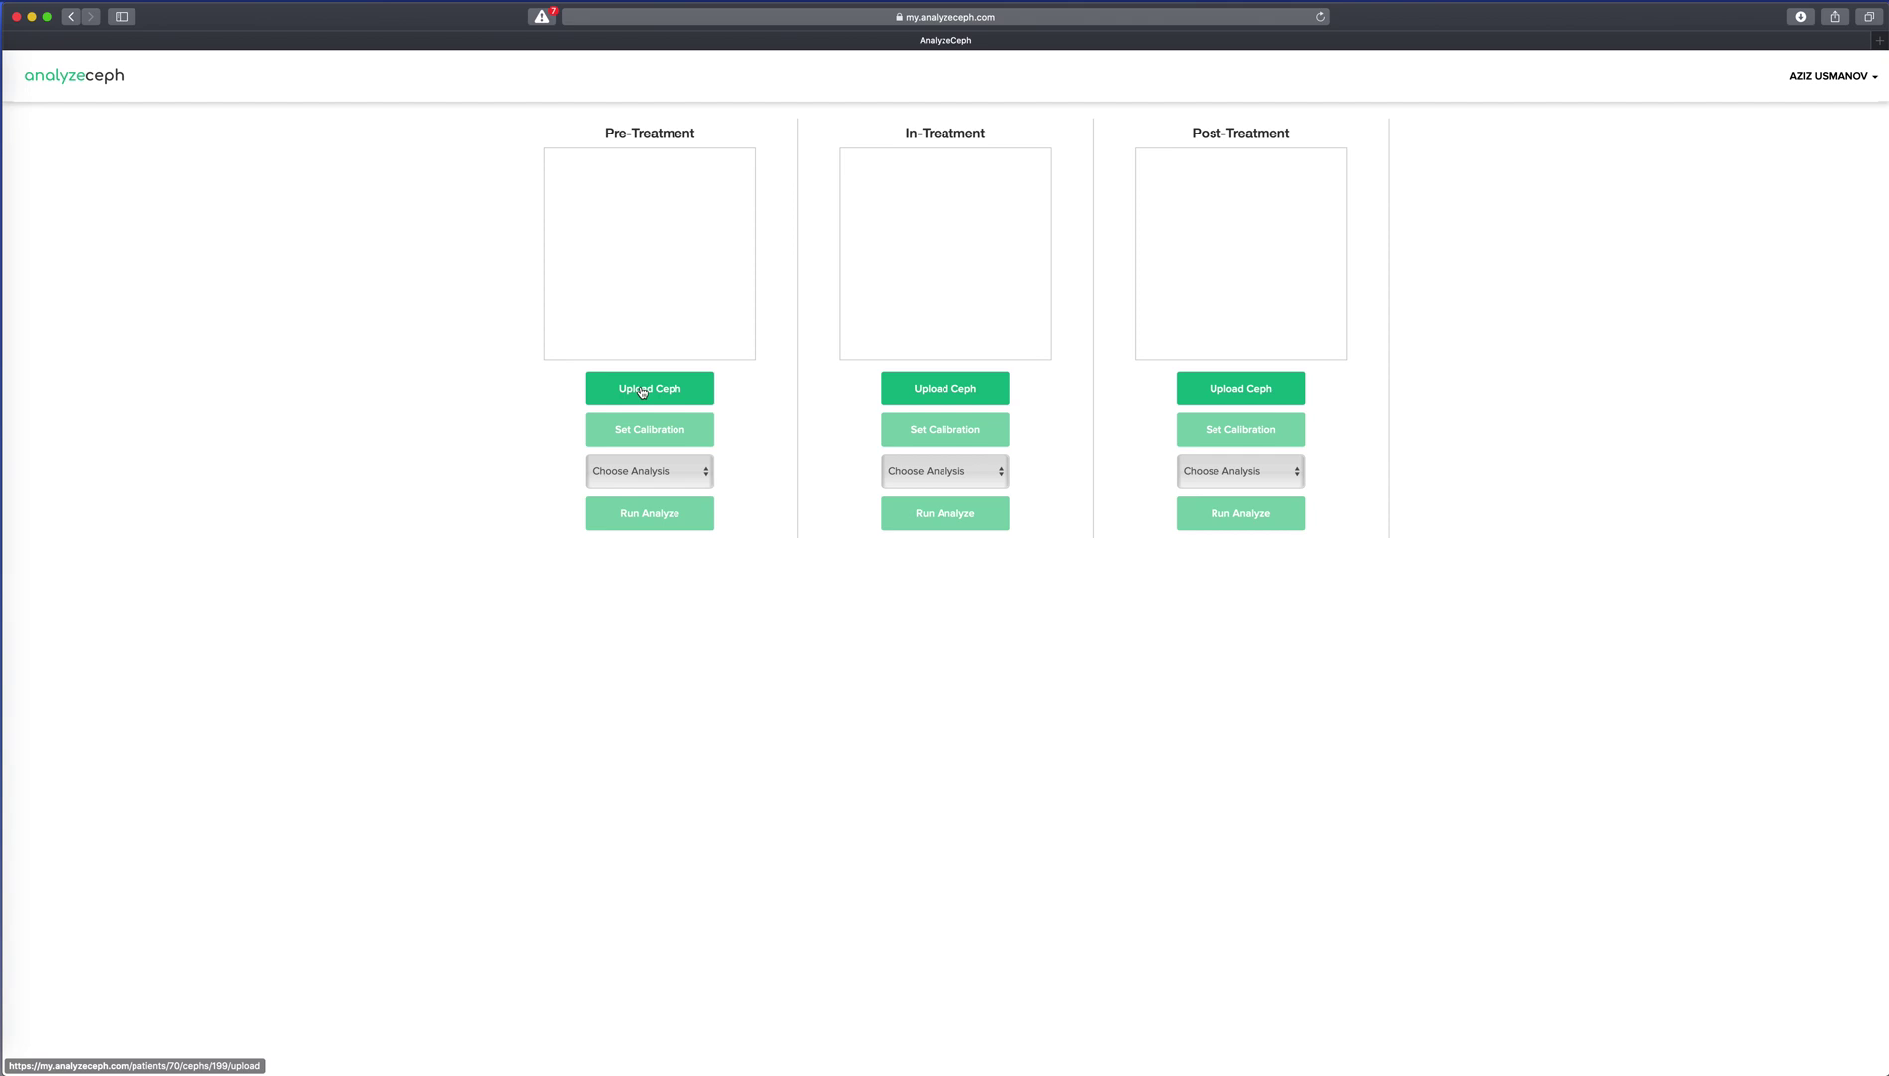
Upload the lateral skull X-ray as the Pre-Treatment ceph dated 04/20/20.
left_click(643, 389)
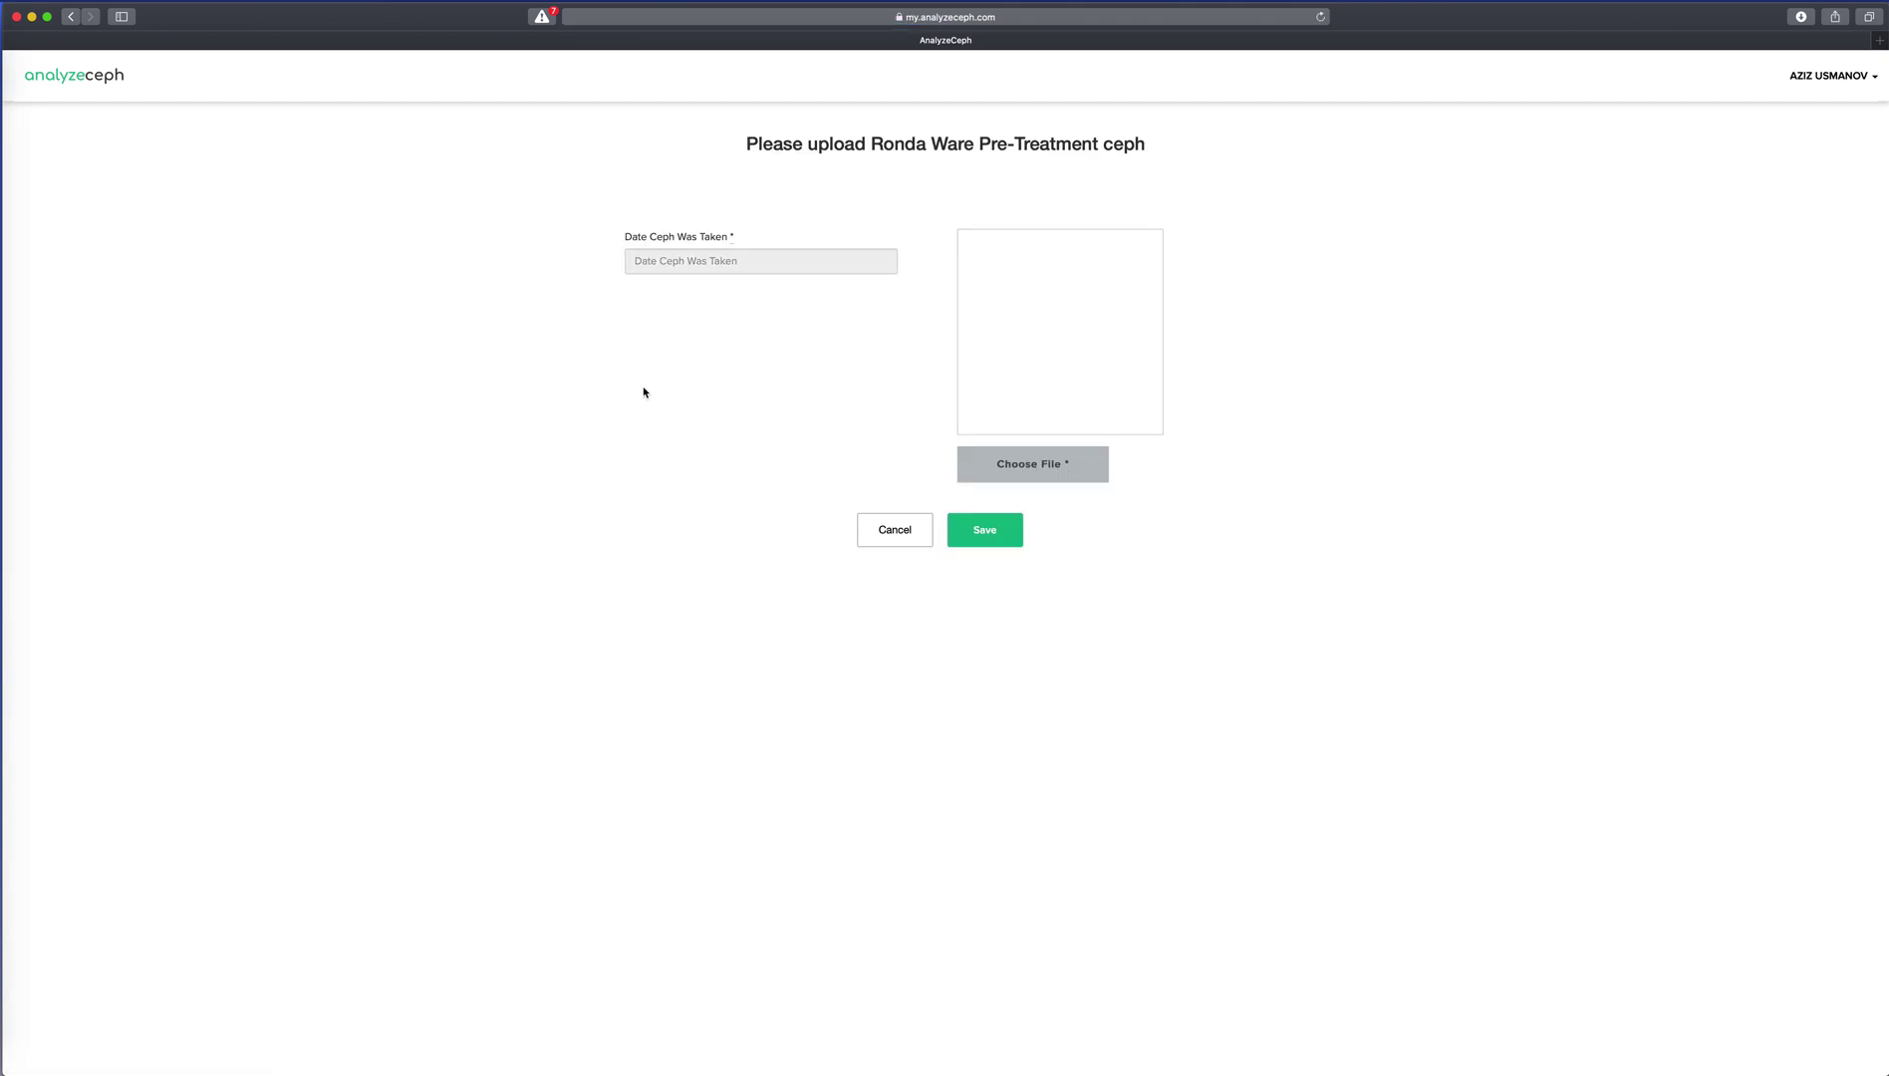
left_click(841, 265)
left_click(675, 428)
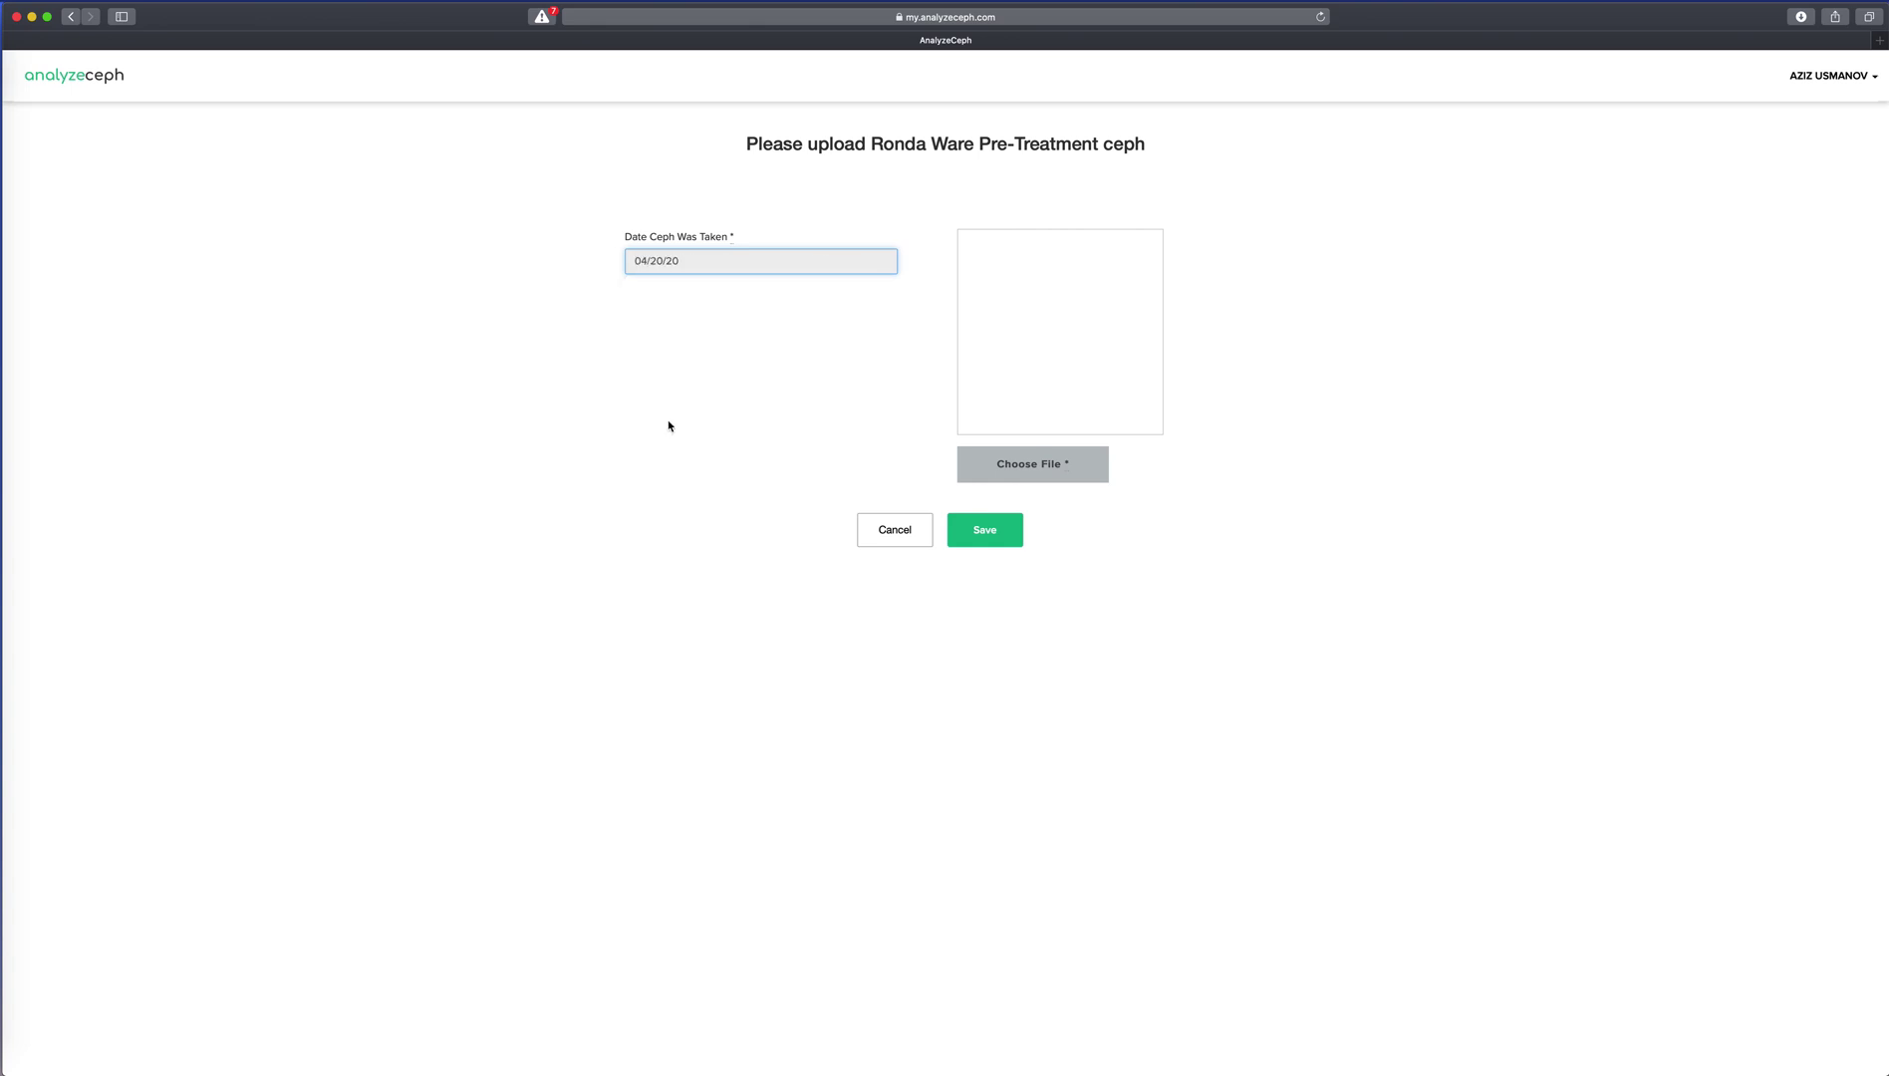
left_click(1037, 467)
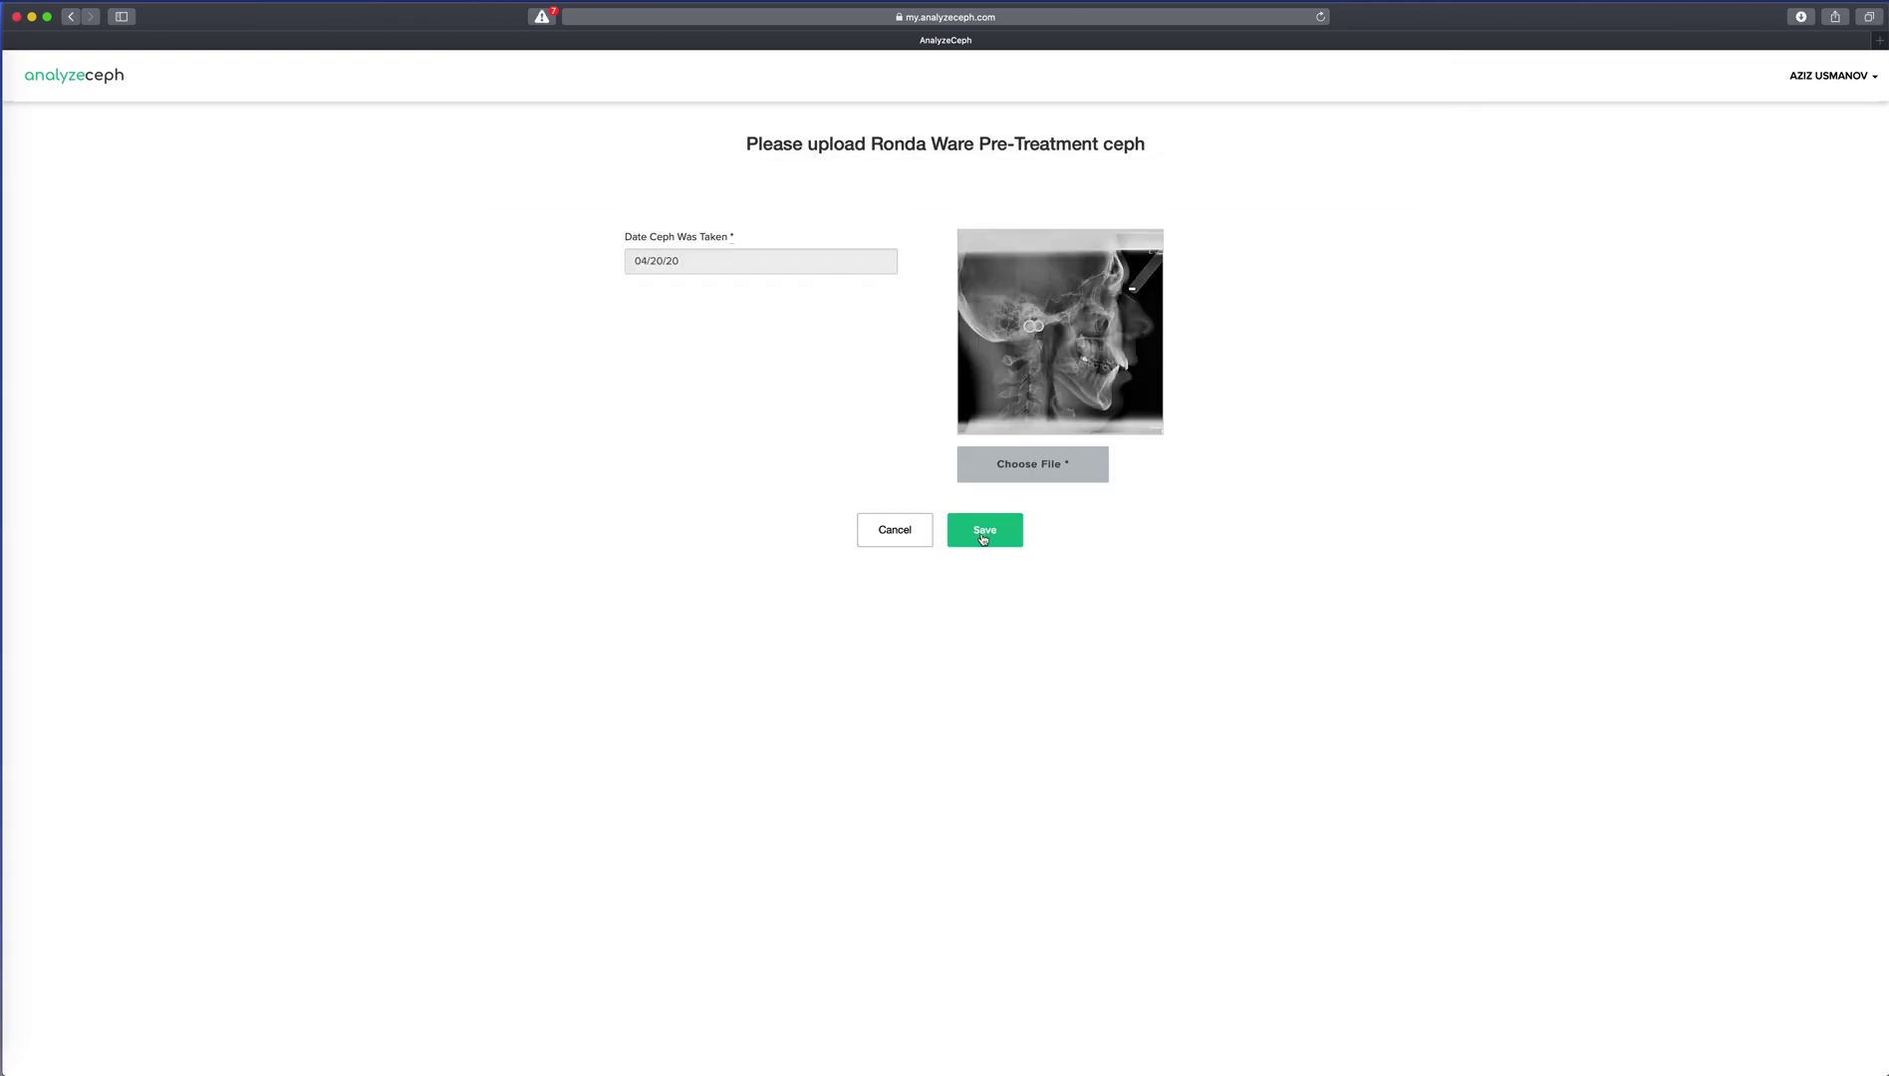
left_click(976, 533)
Confirm the upload, calibrate the ruler from its 0 mm to 10 mm ticks, and save.
left_click(1085, 576)
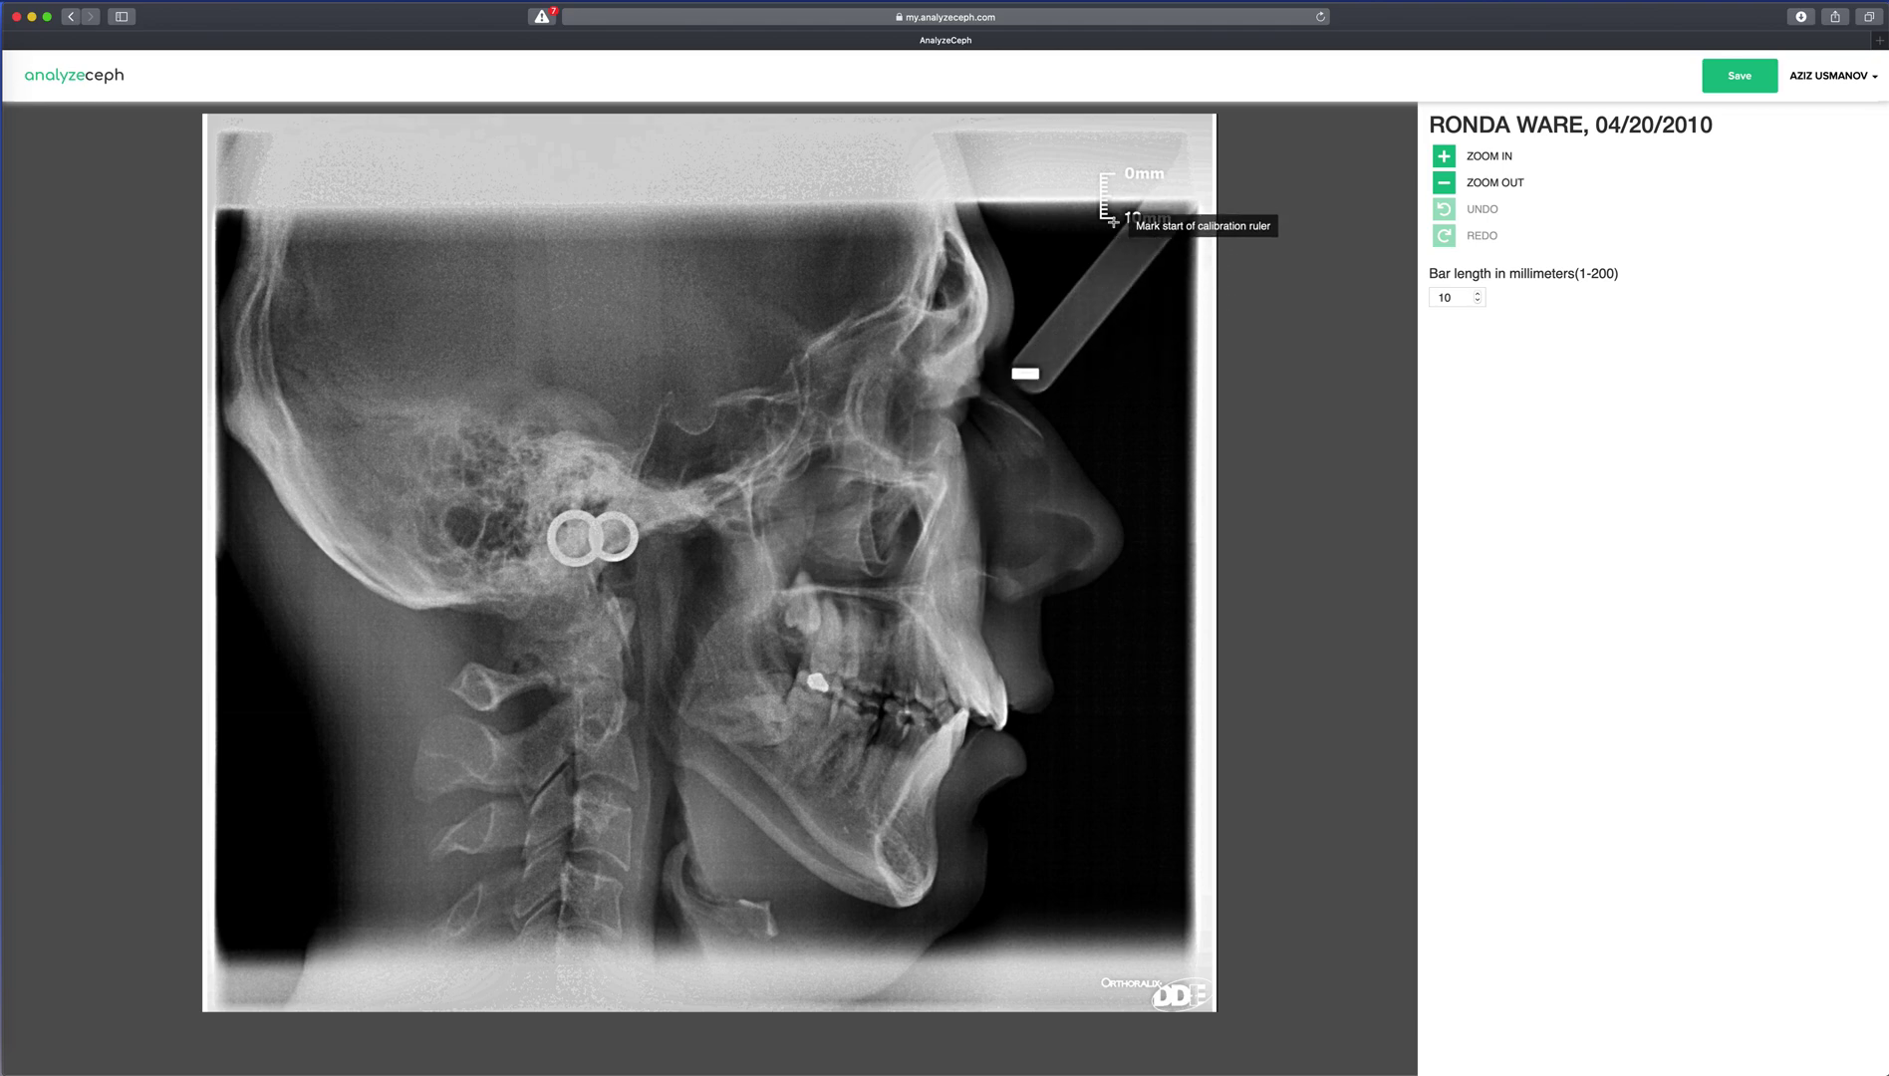
left_click(1106, 174)
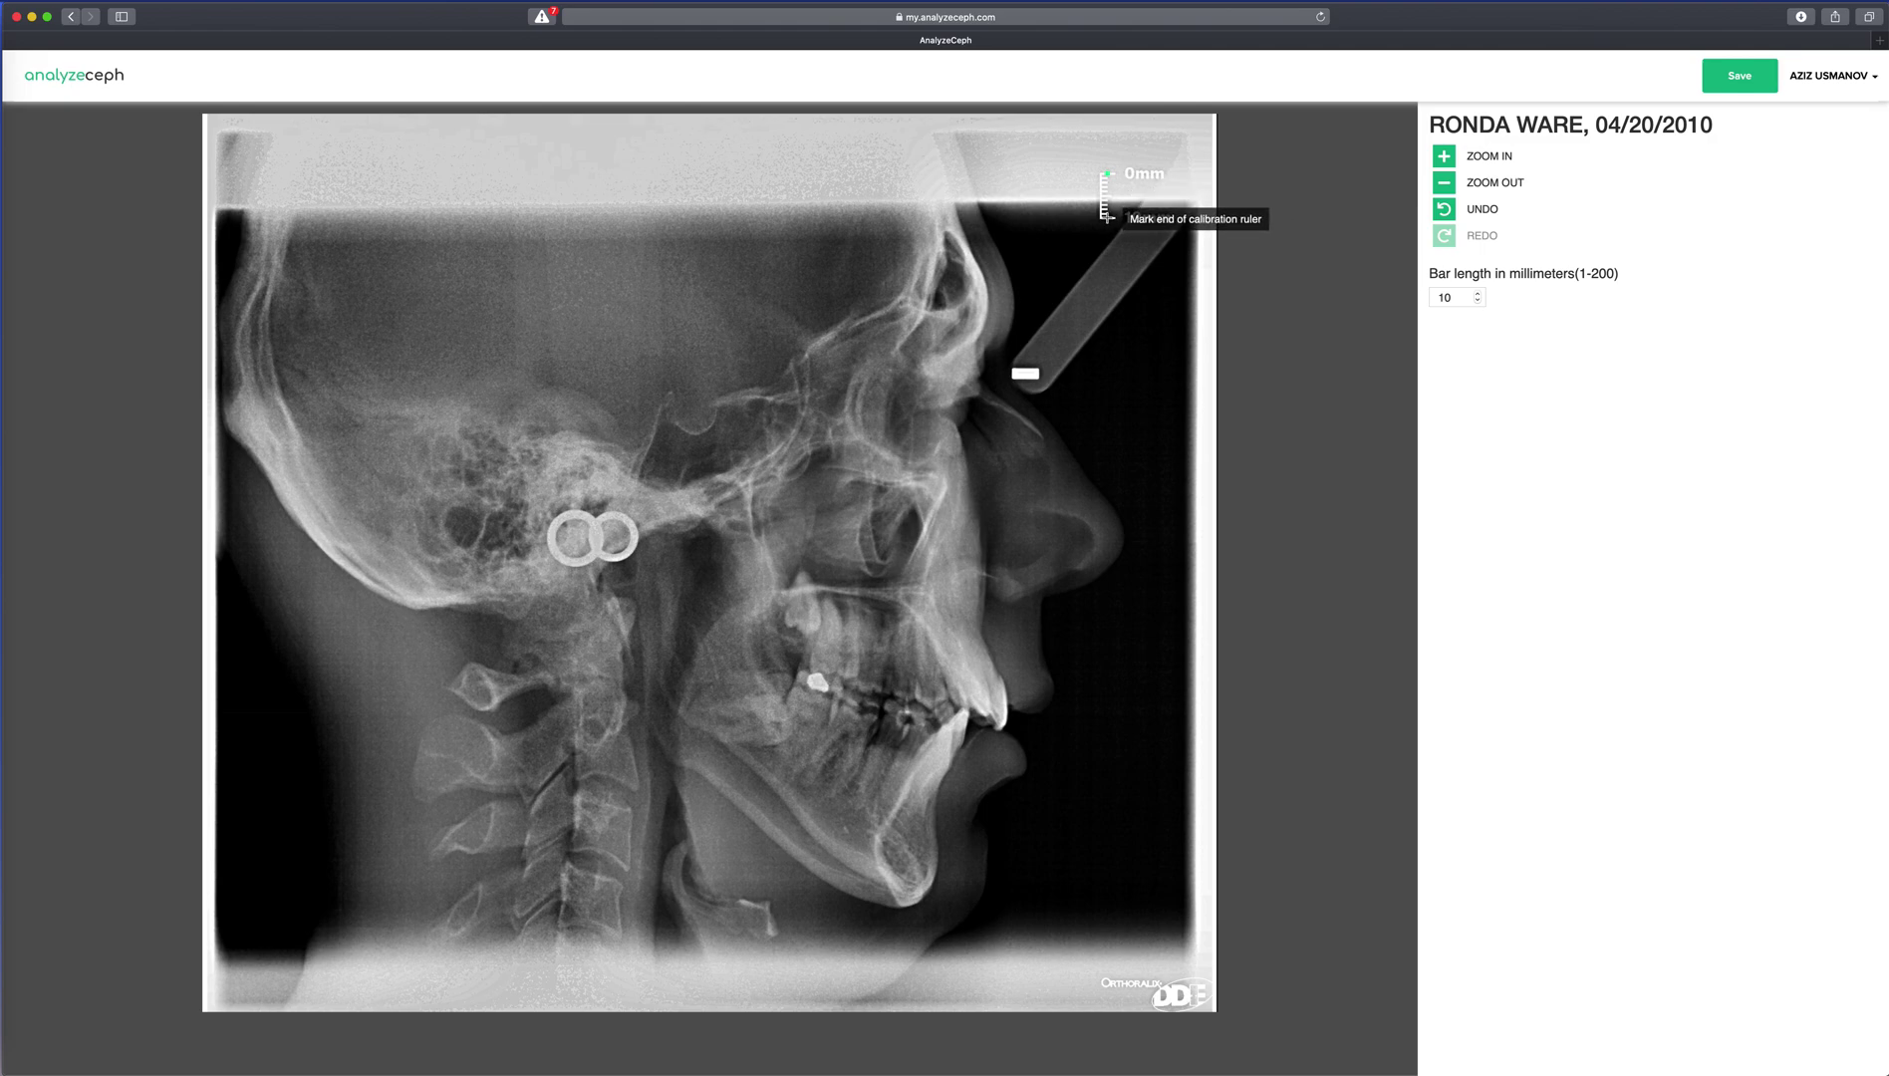
left_click(1106, 217)
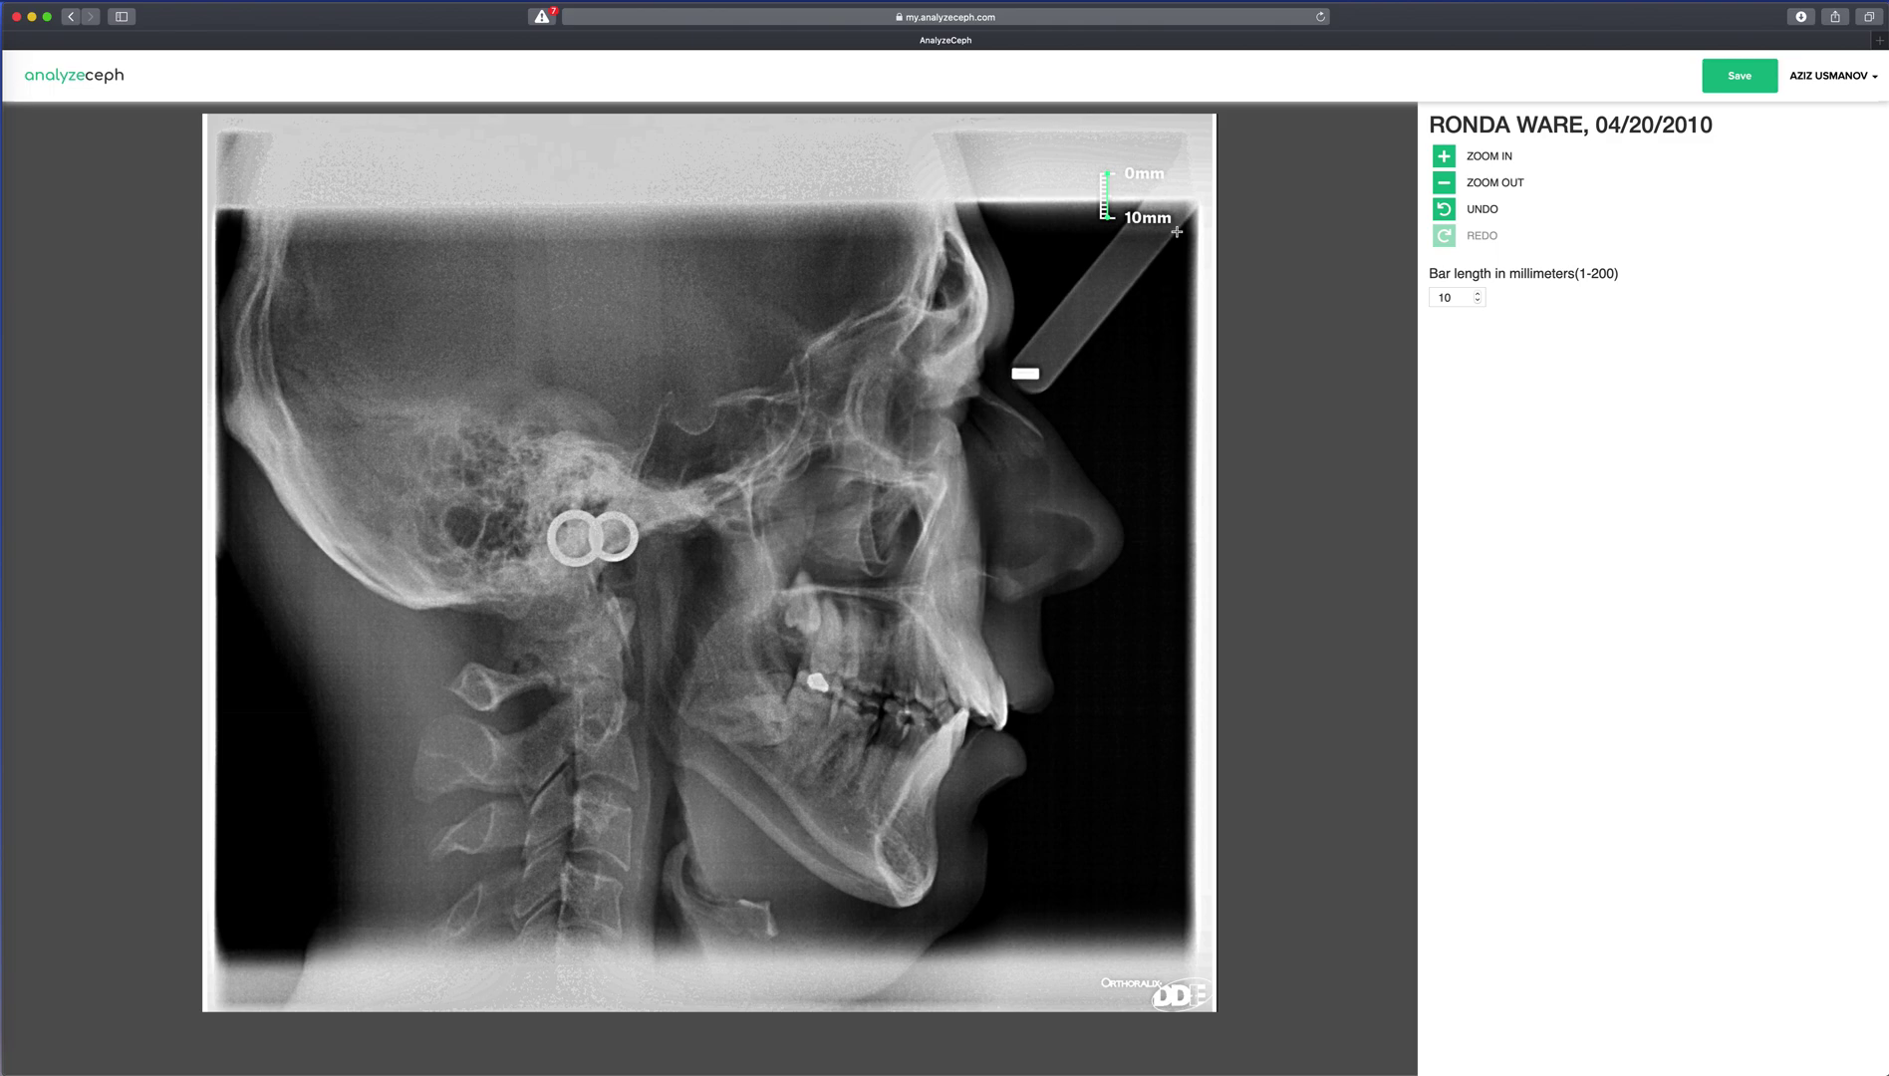
left_click(1741, 86)
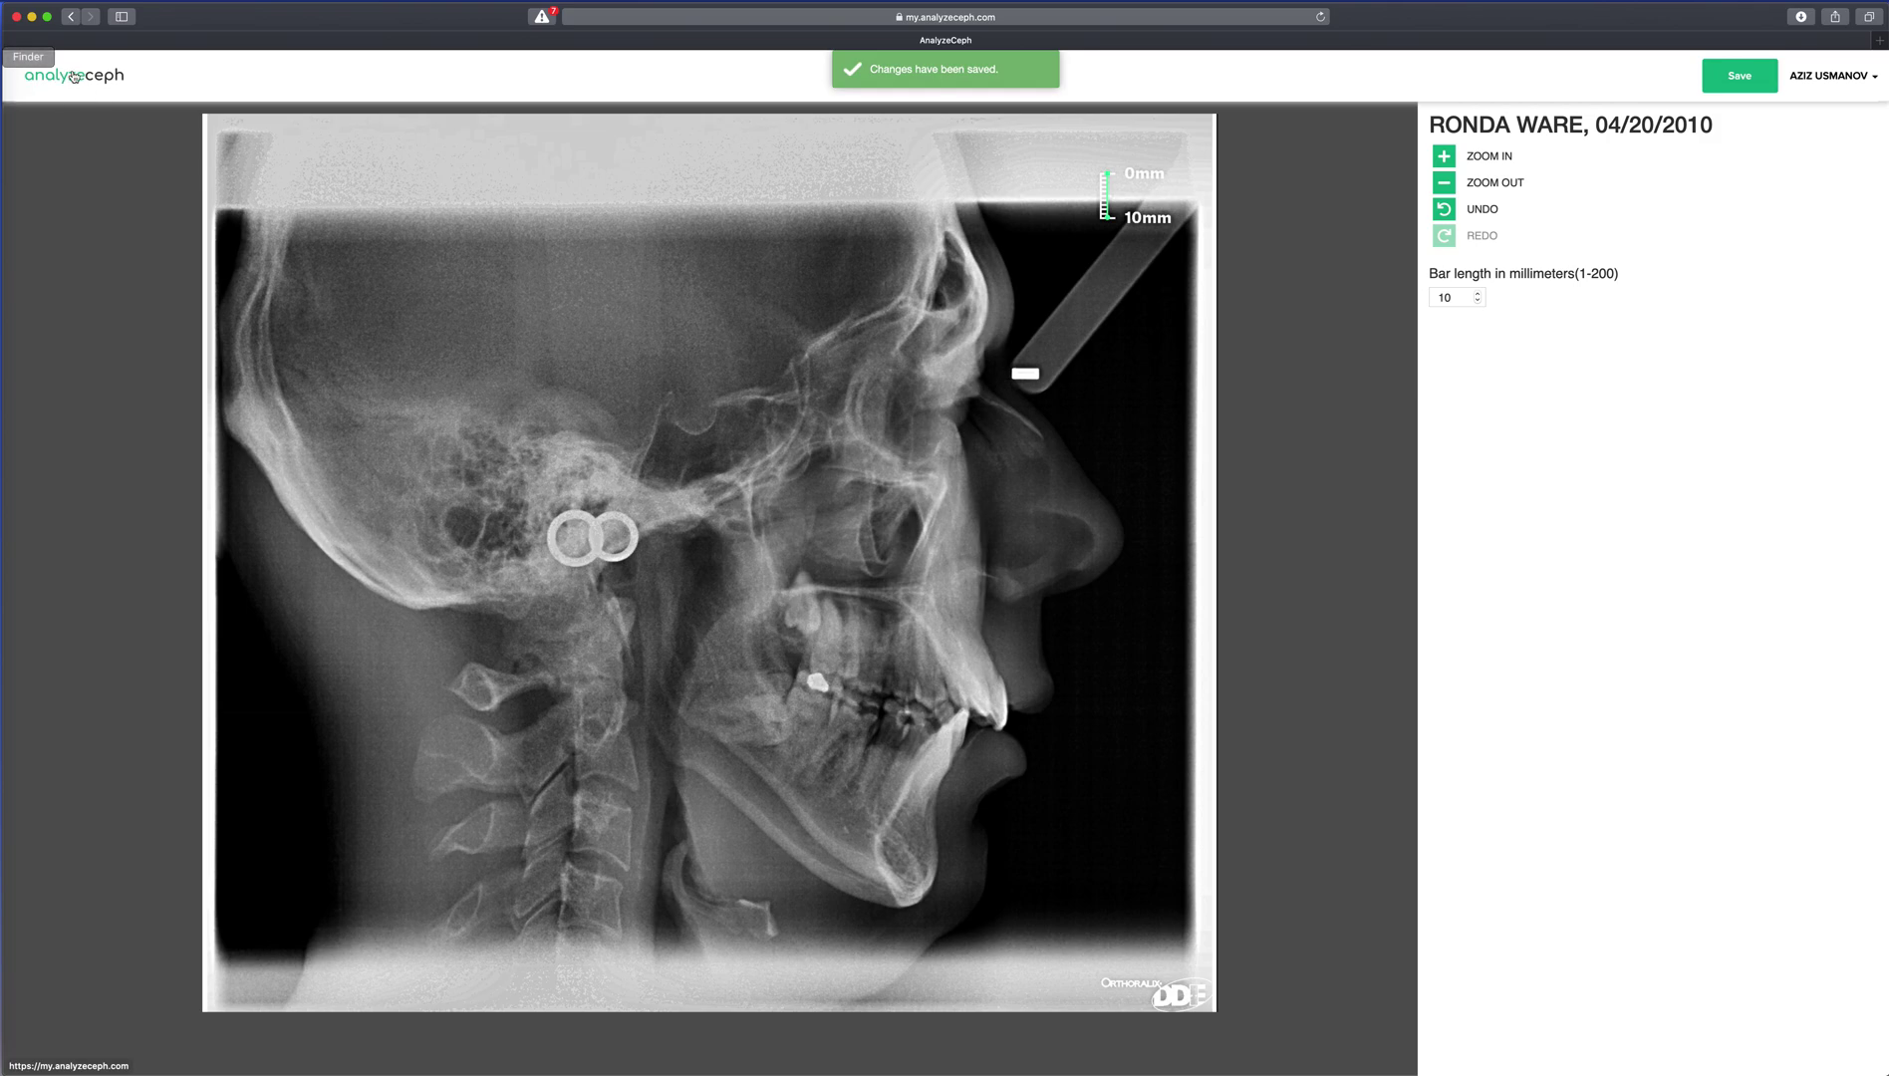
Reopen the new patient's case and run the Wits analysis on the Pre-Treatment ceph.
left_click(73, 75)
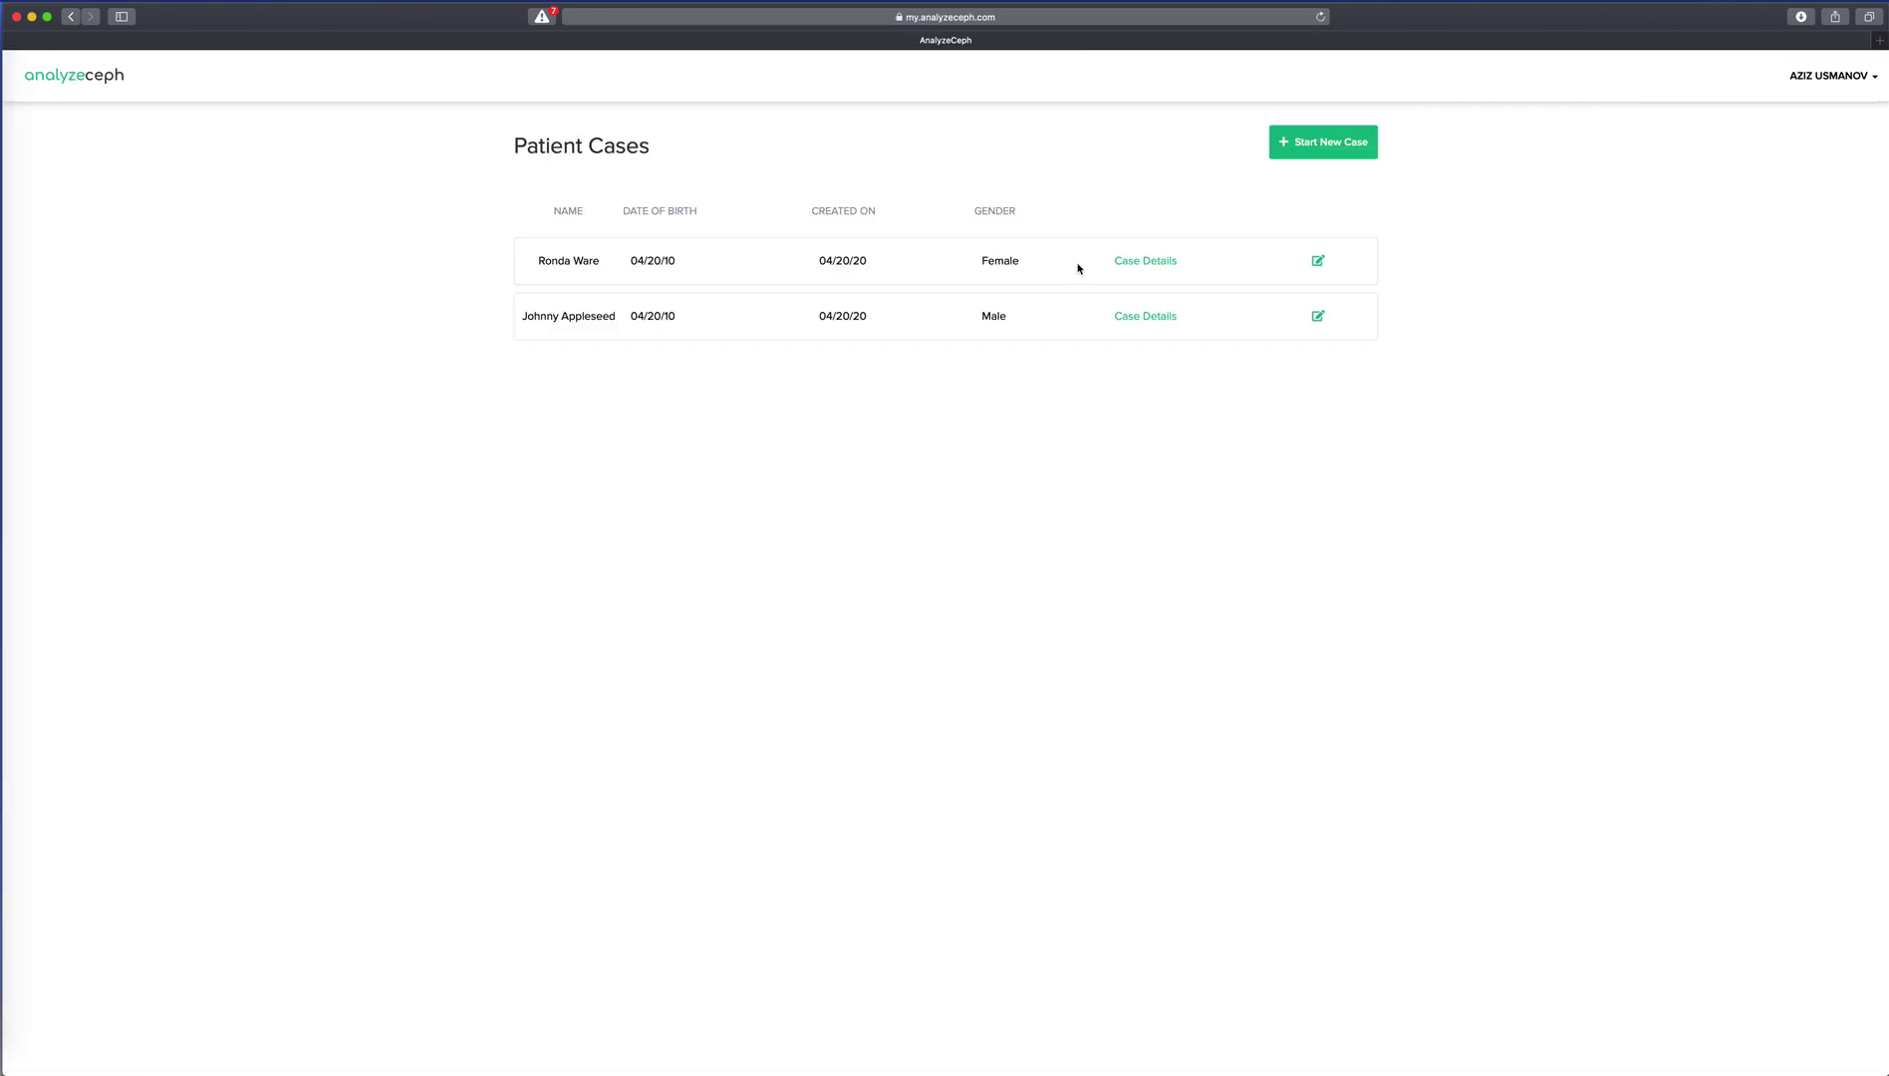
left_click(1145, 263)
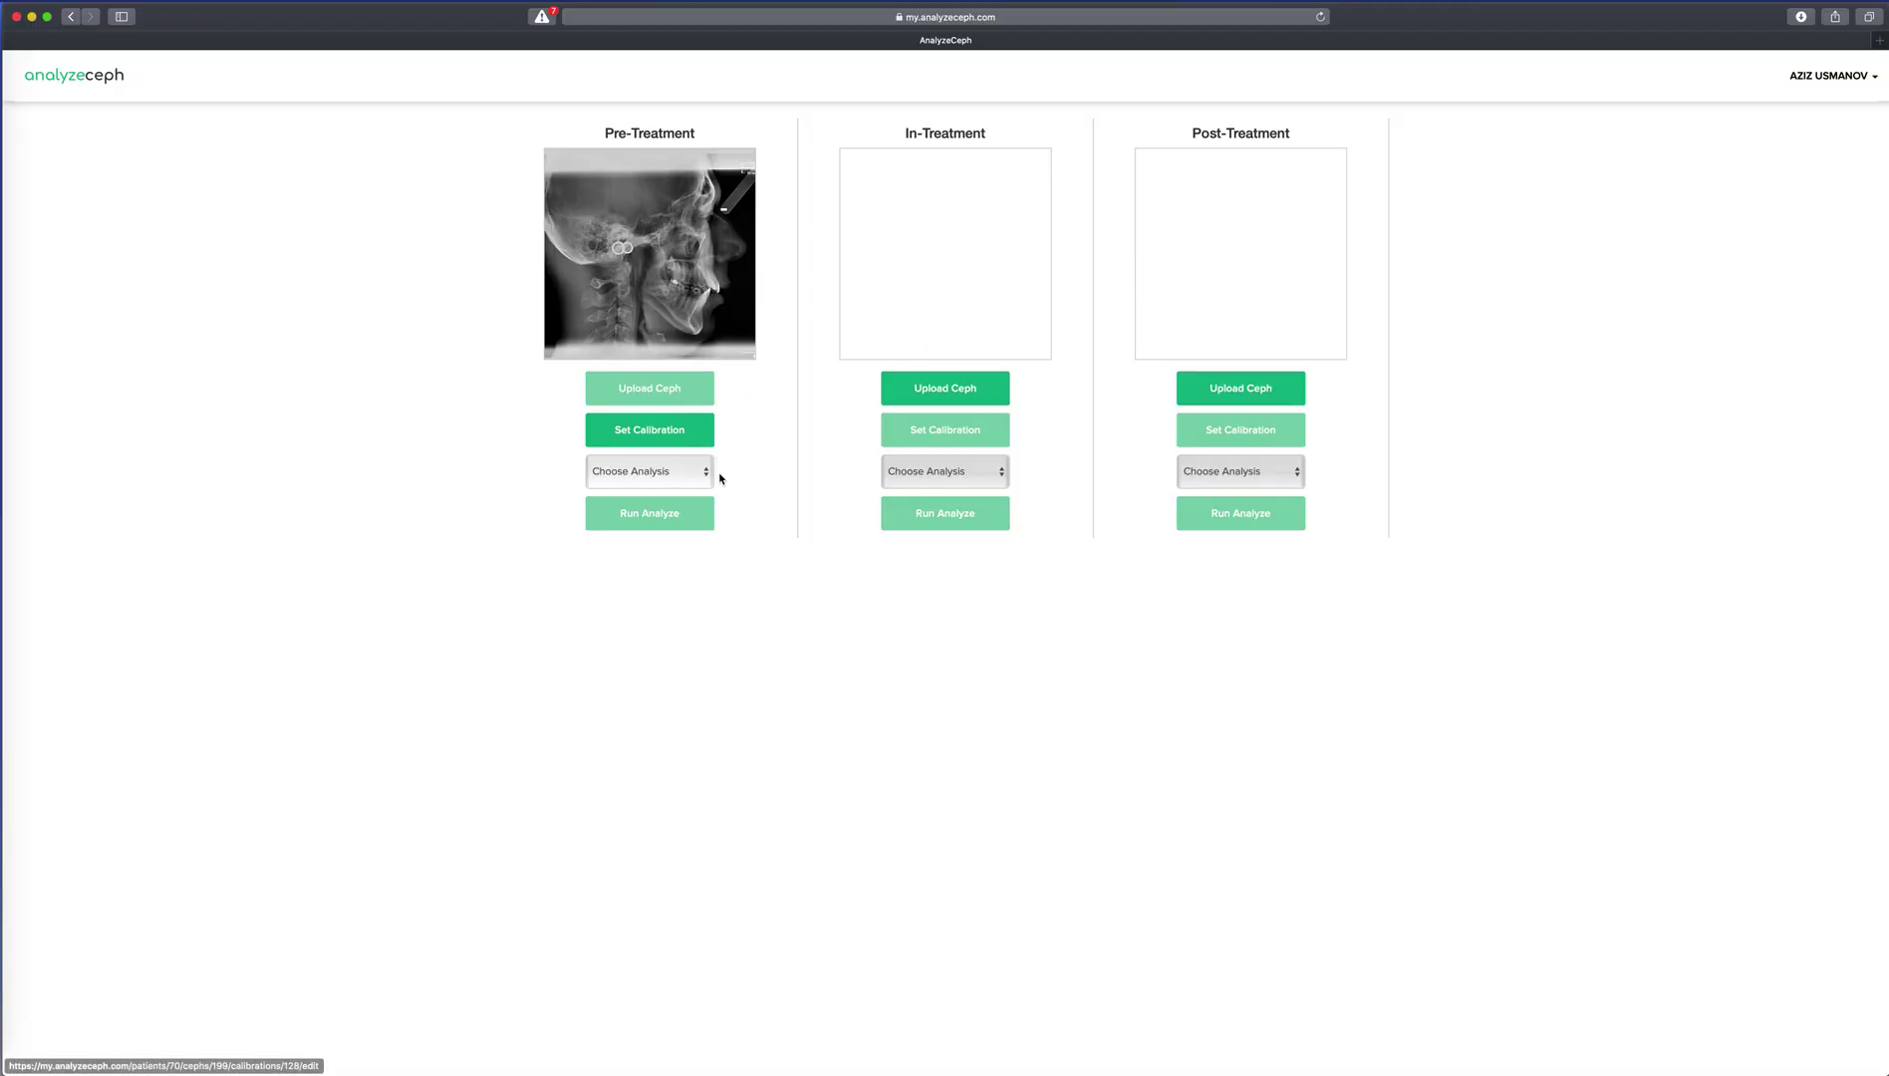
left_click(705, 474)
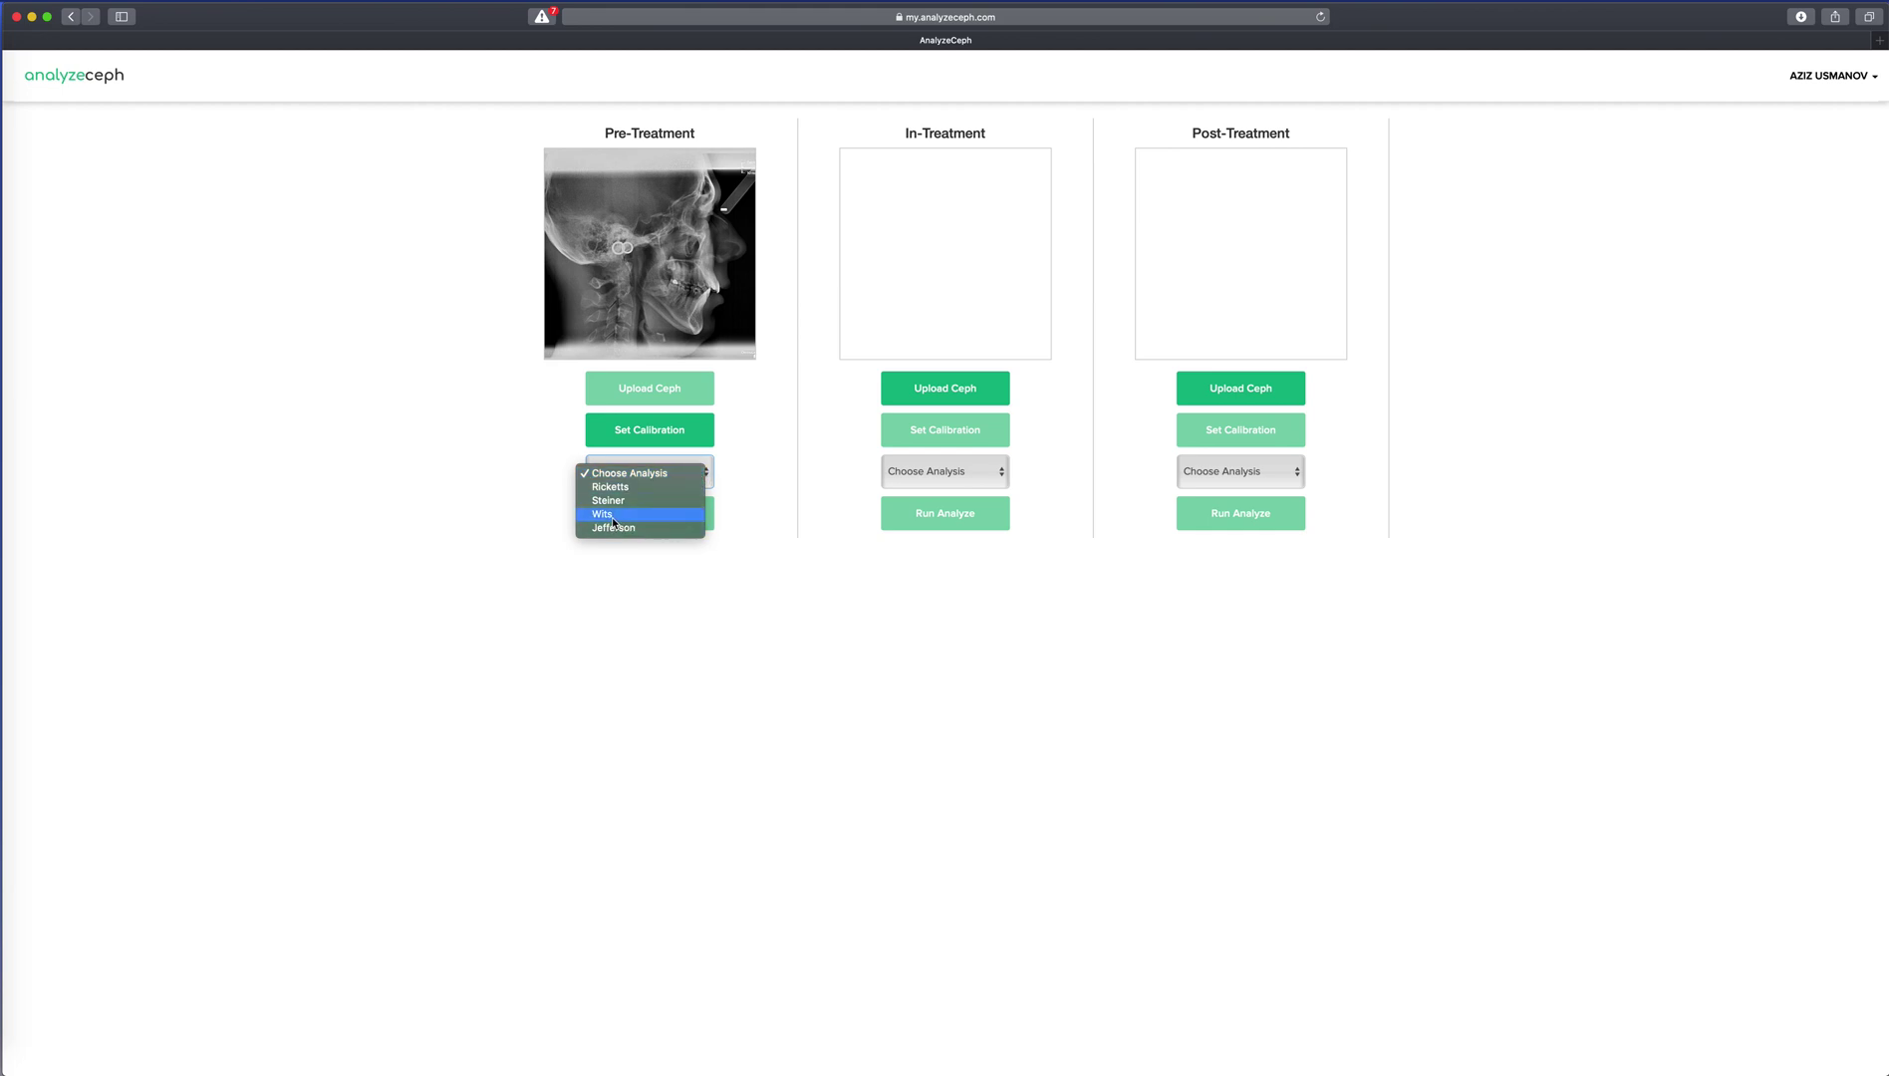
left_click(603, 514)
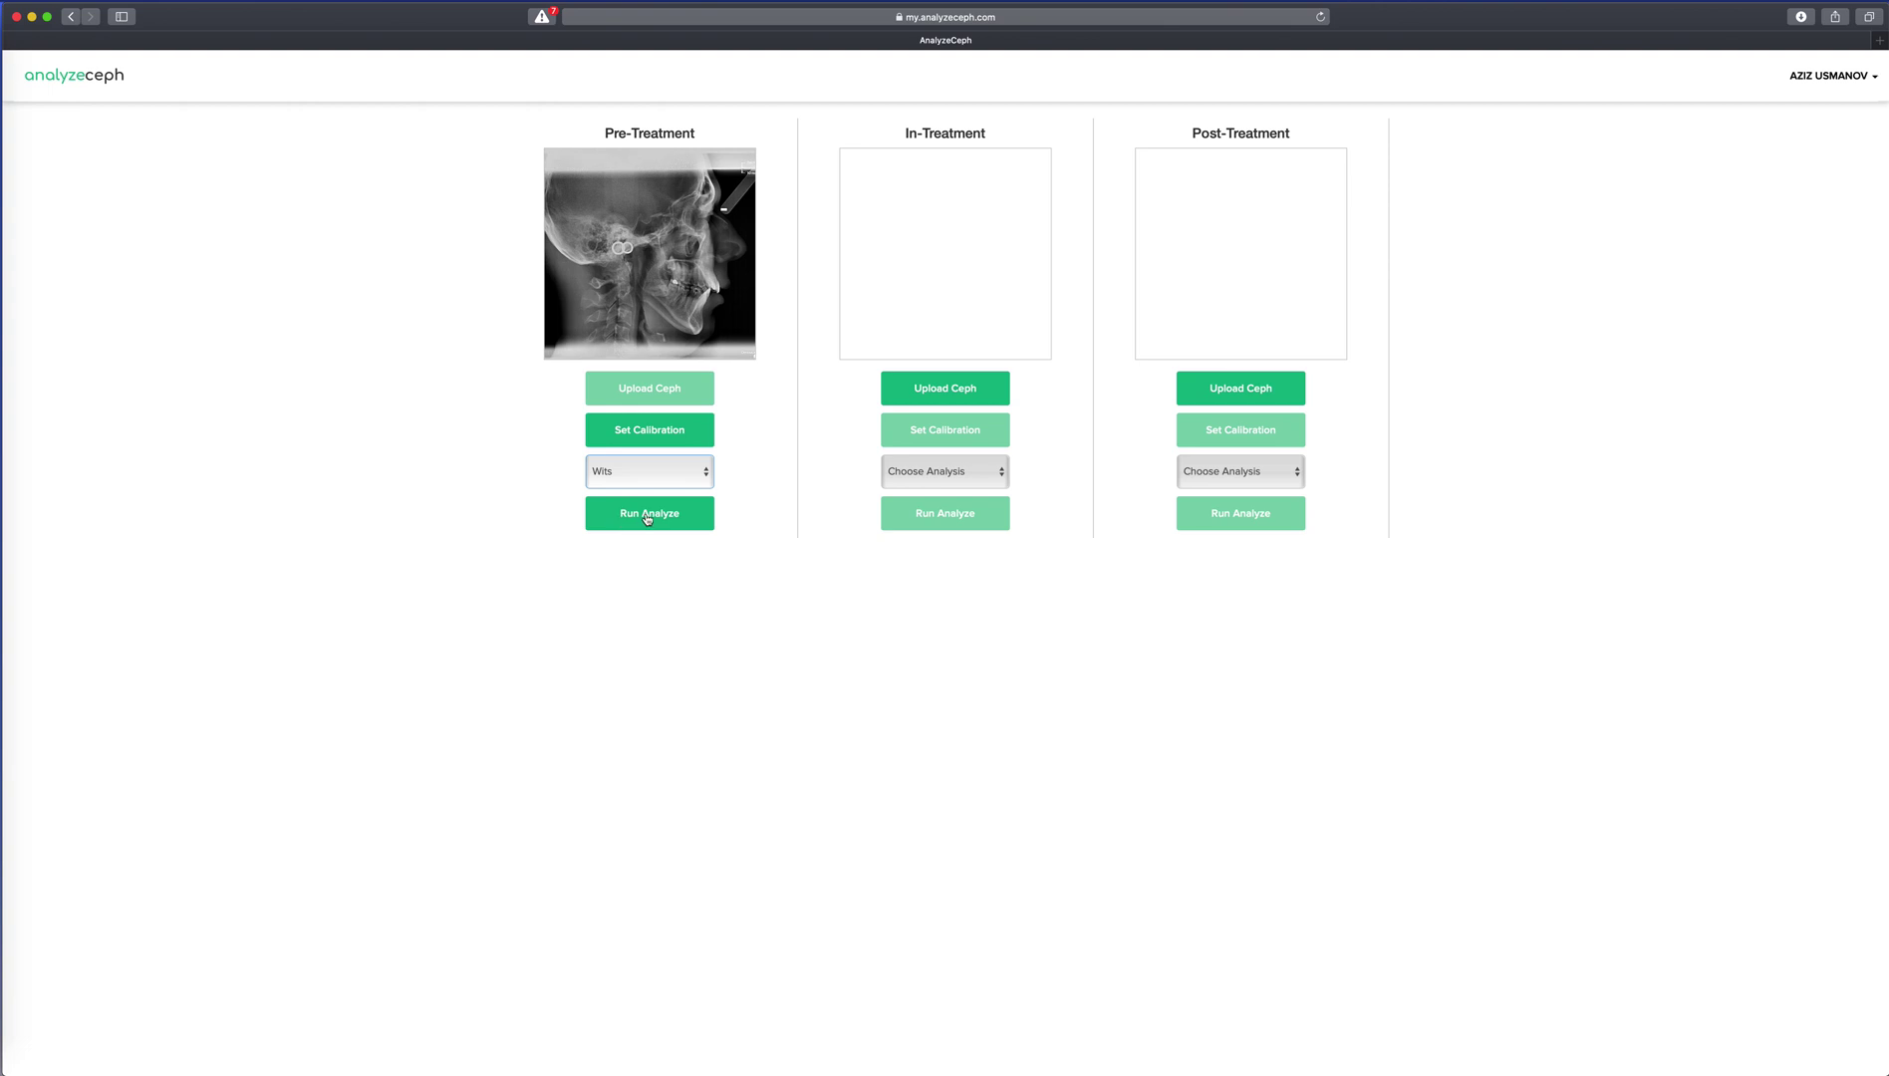
left_click(645, 516)
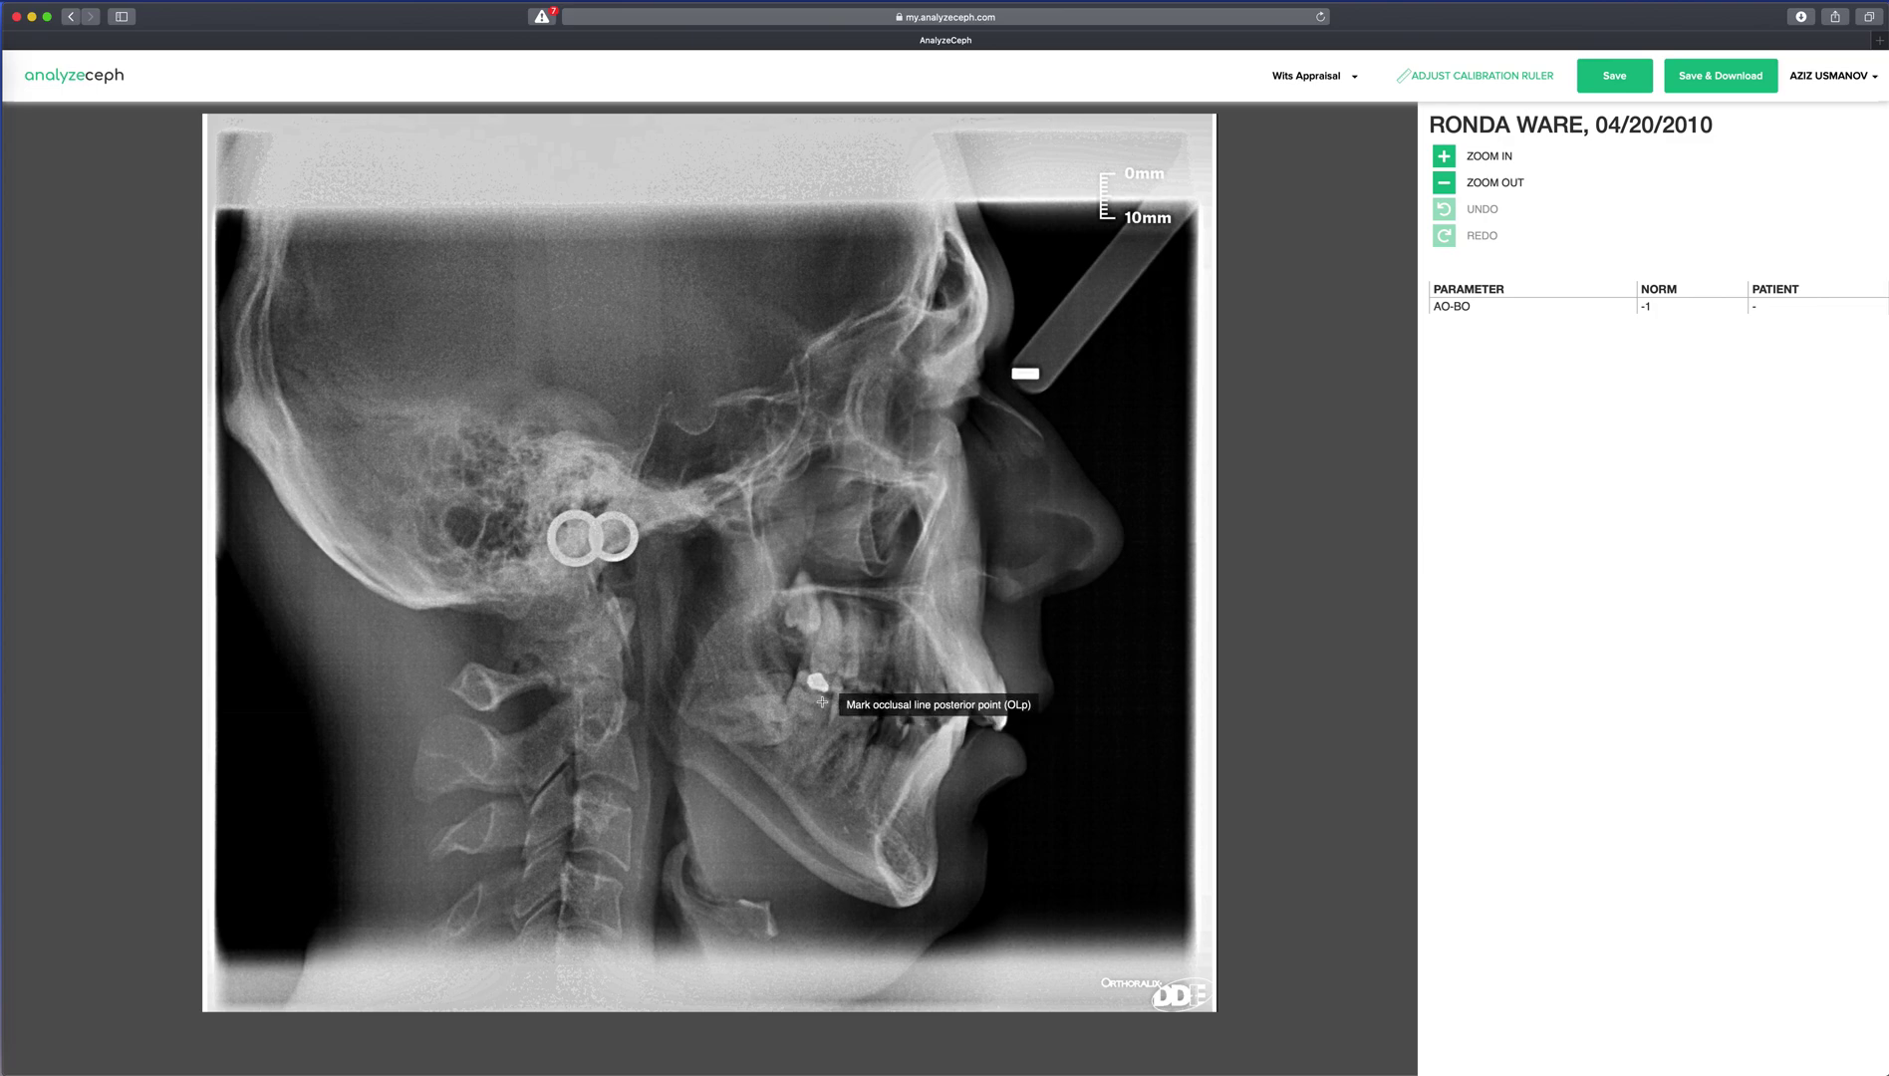
Trace OLp, OLa, Point A and Point B, save the −3.57 mm result, and download the PDF.
left_click(807, 673)
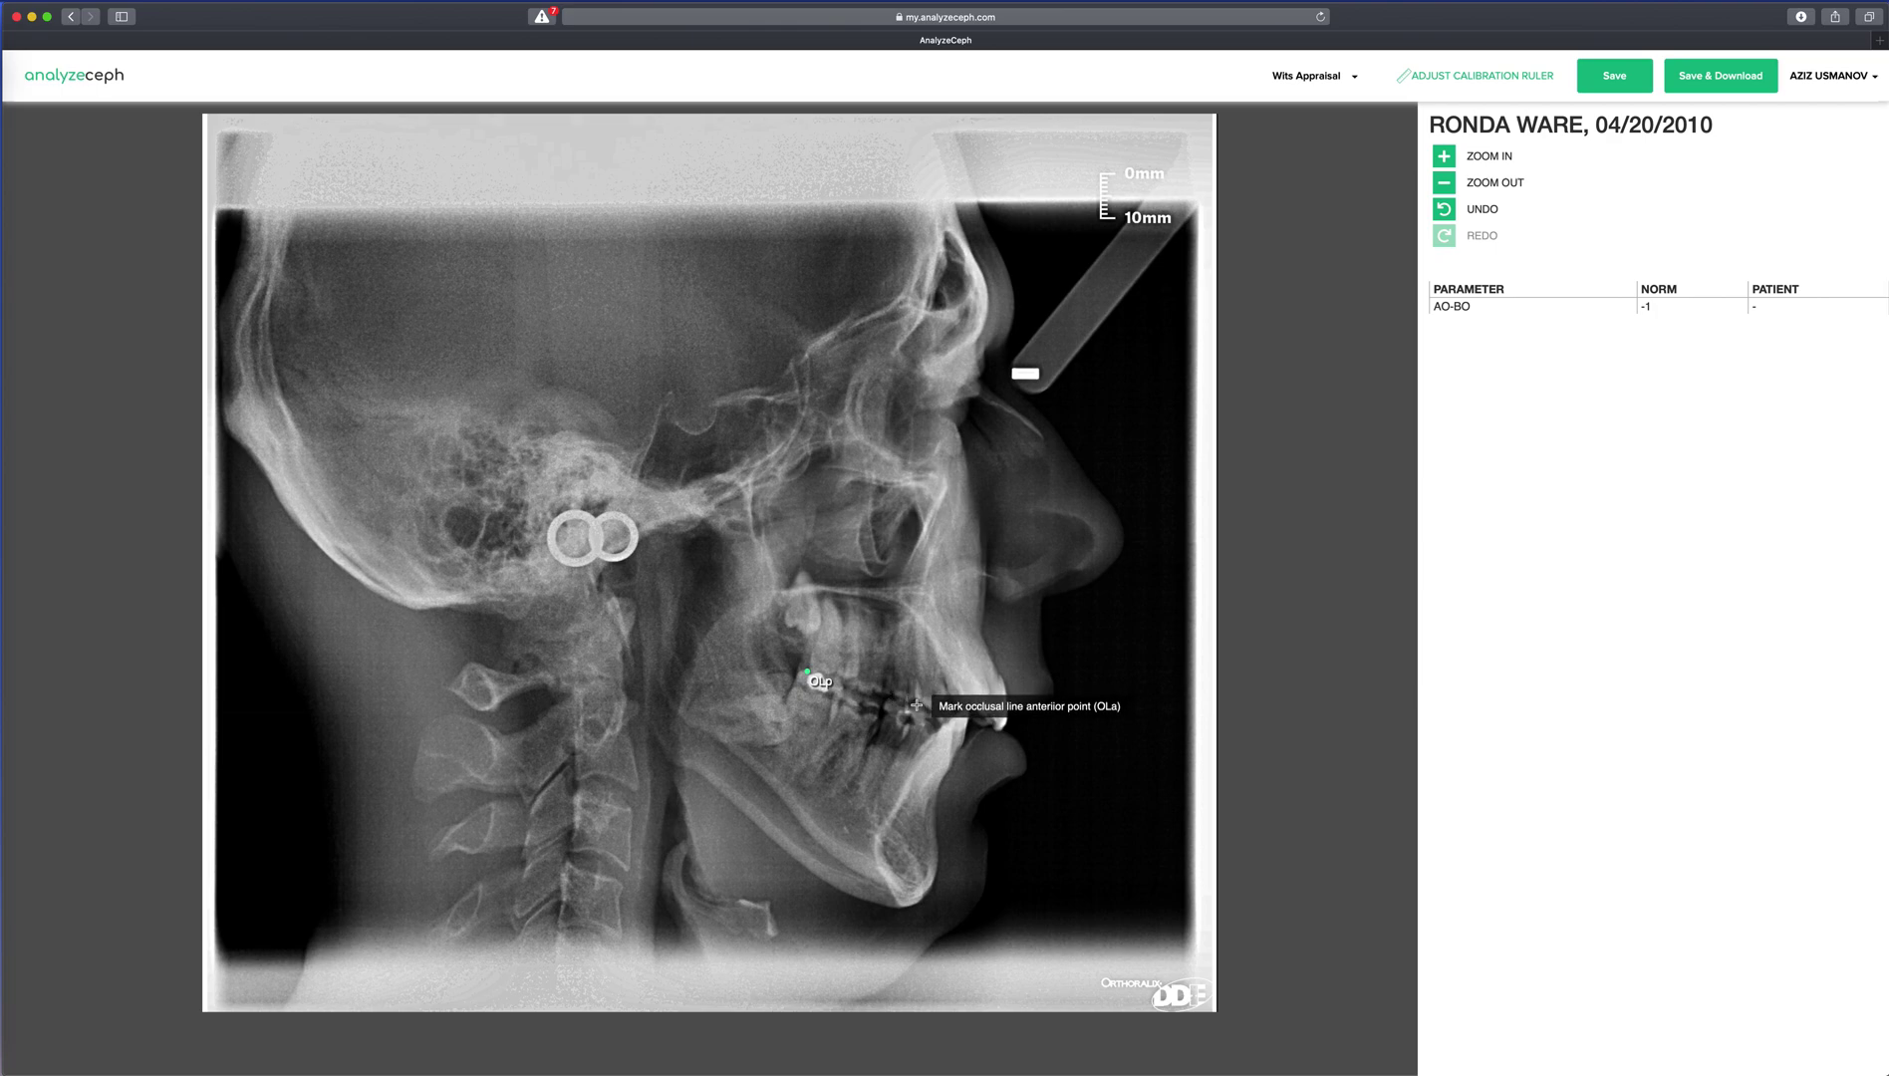
left_click(918, 708)
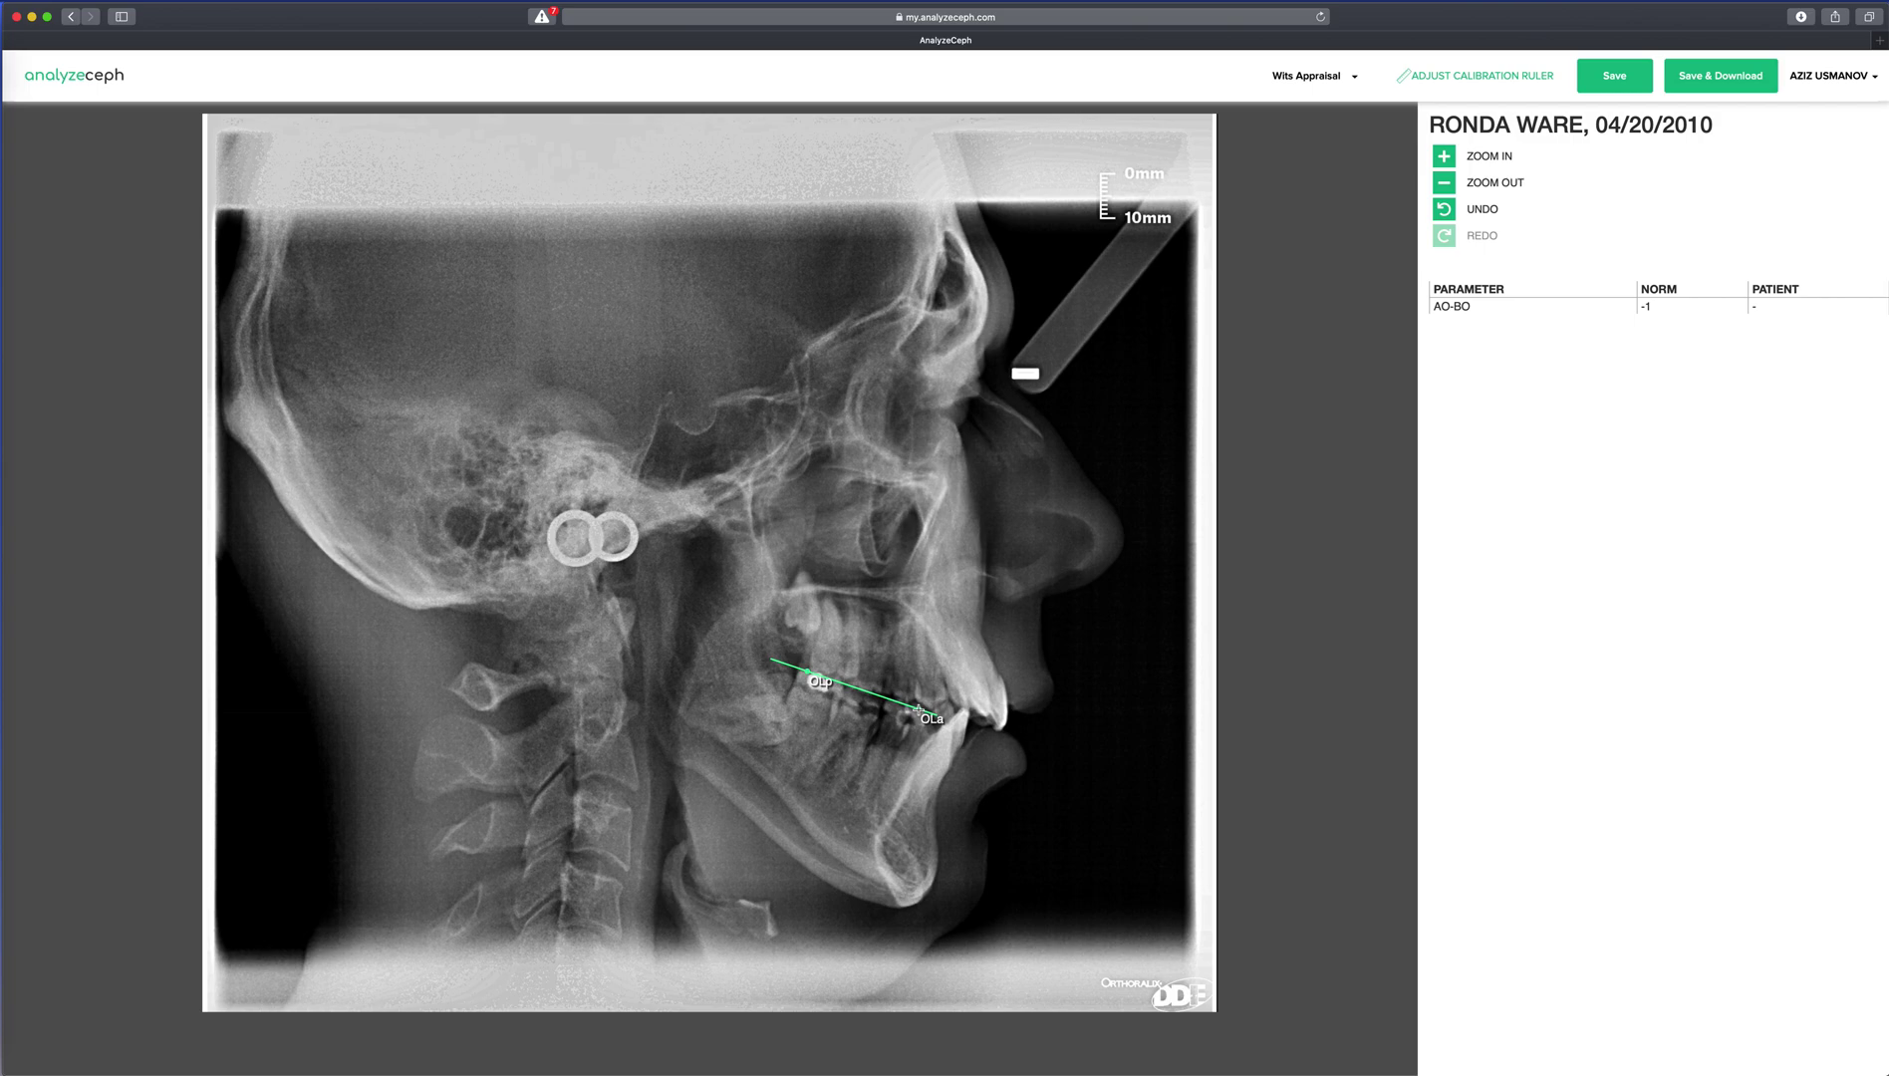
left_click(981, 630)
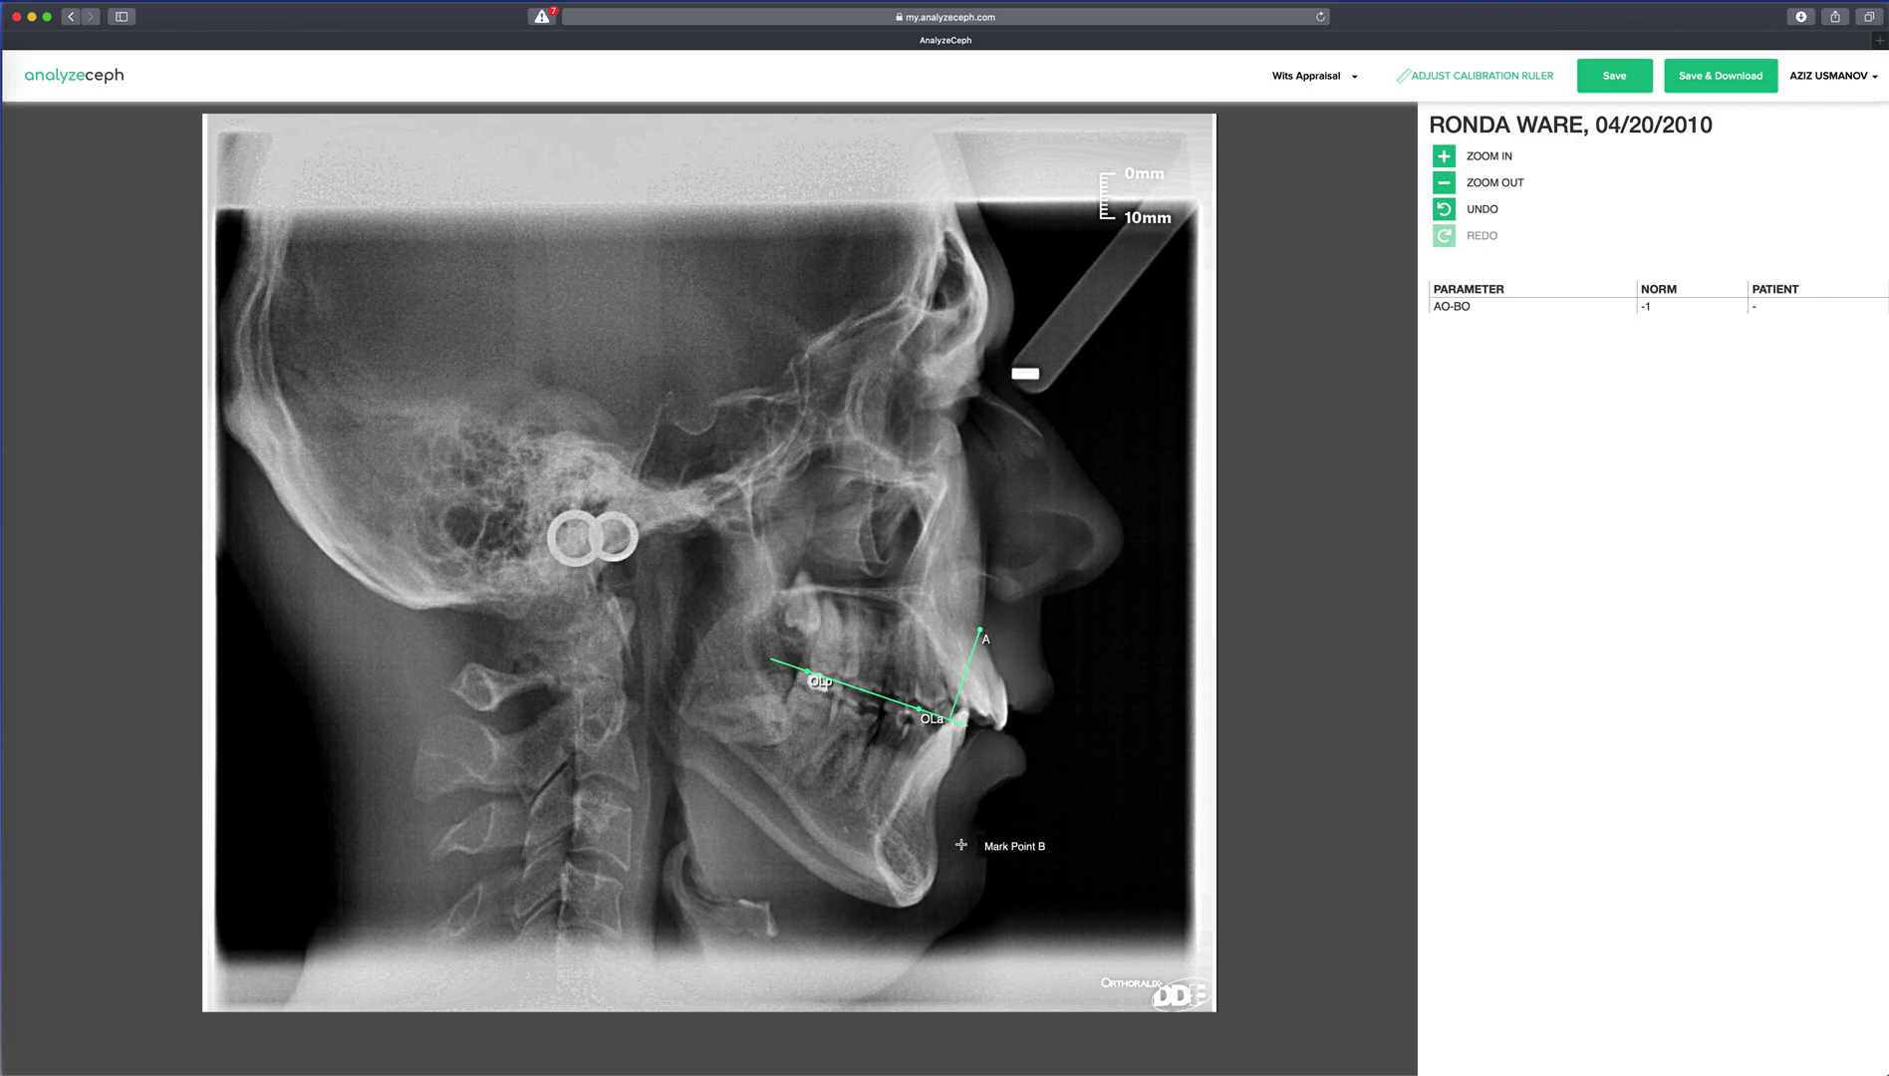
left_click(938, 800)
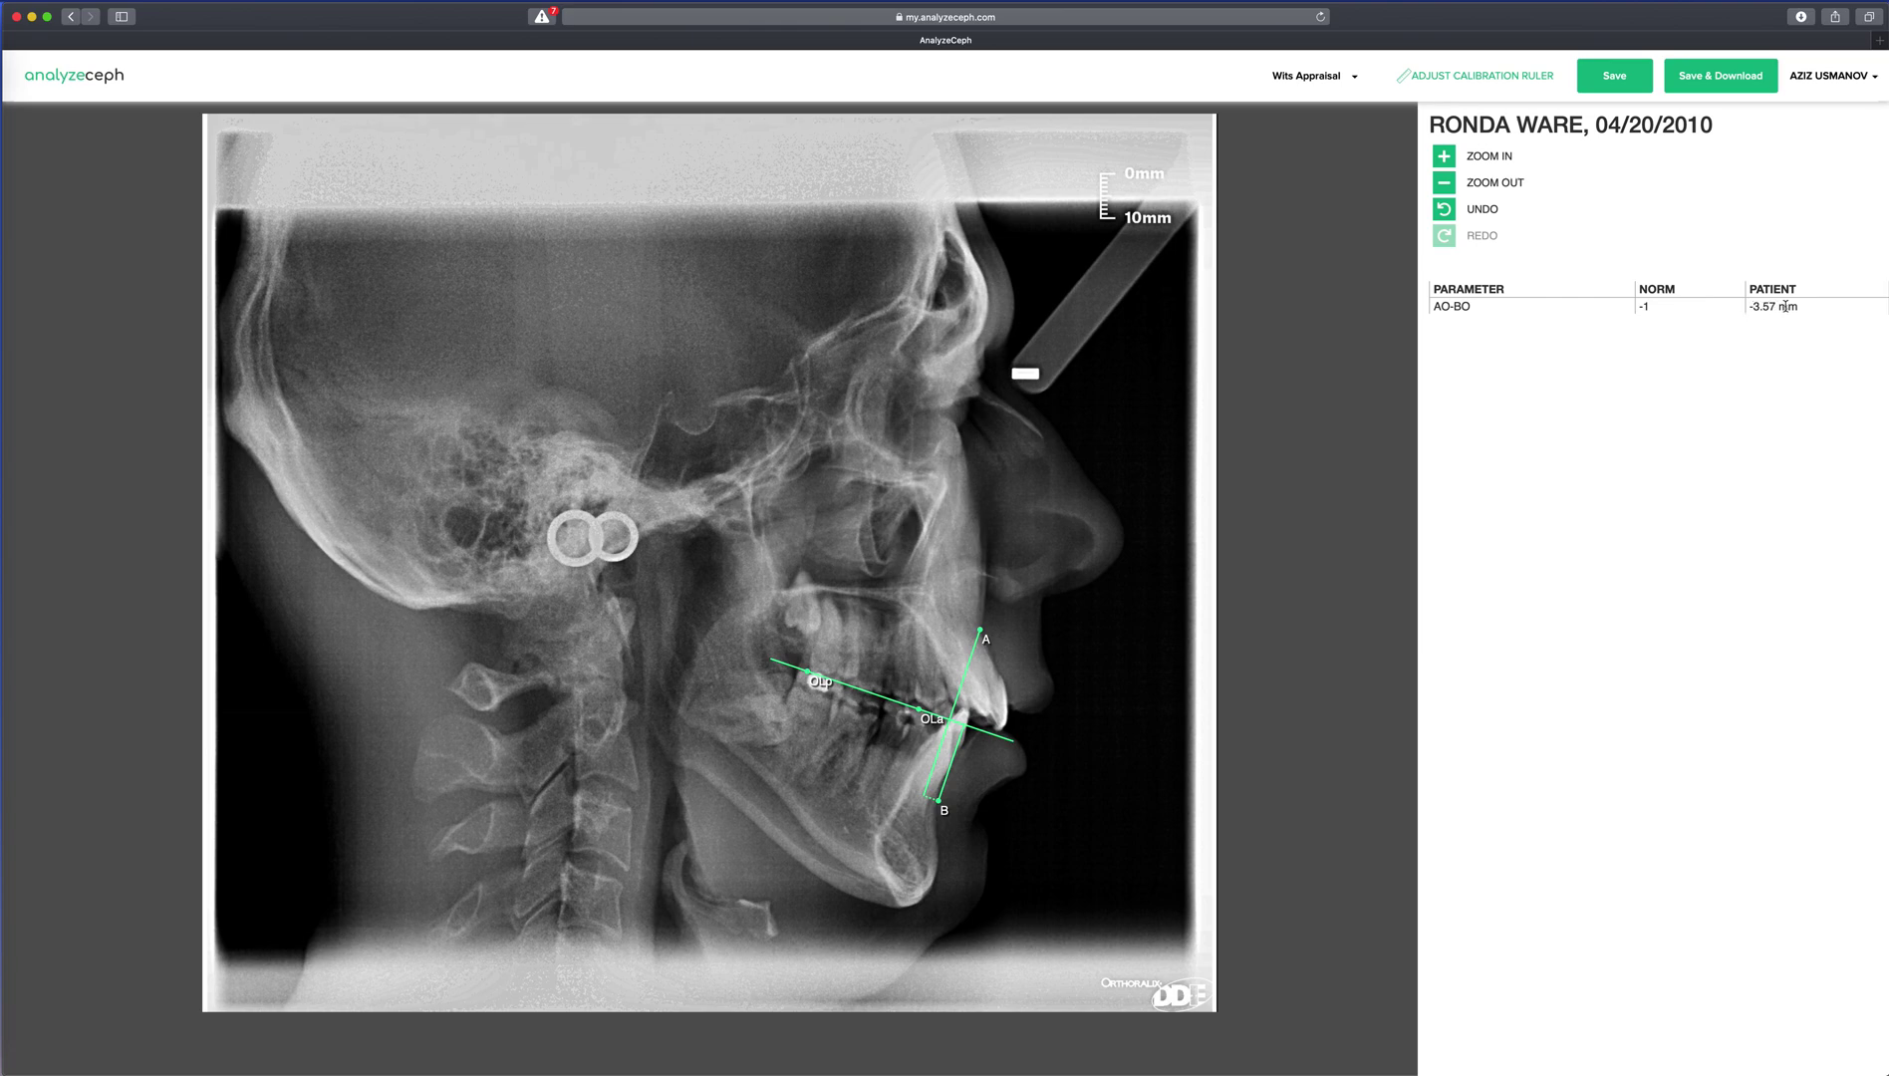
left_click(1615, 78)
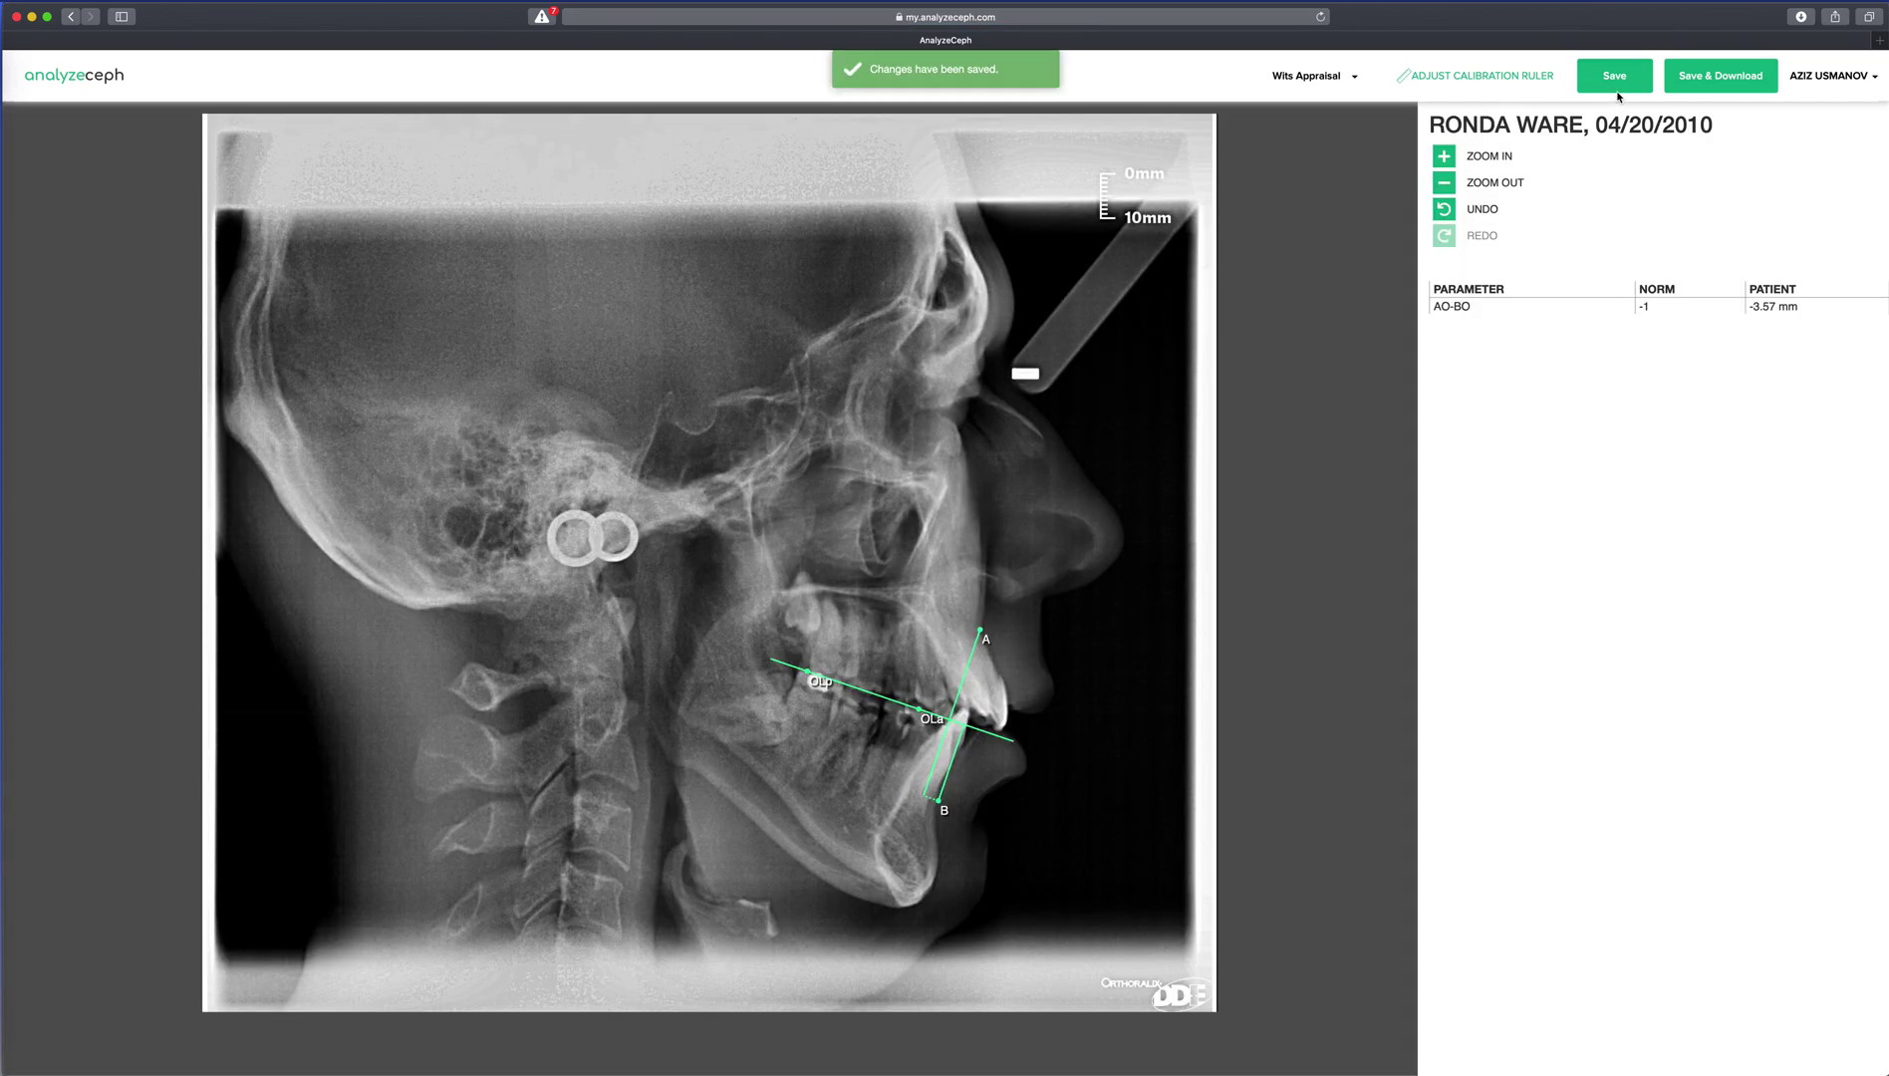
left_click(1730, 83)
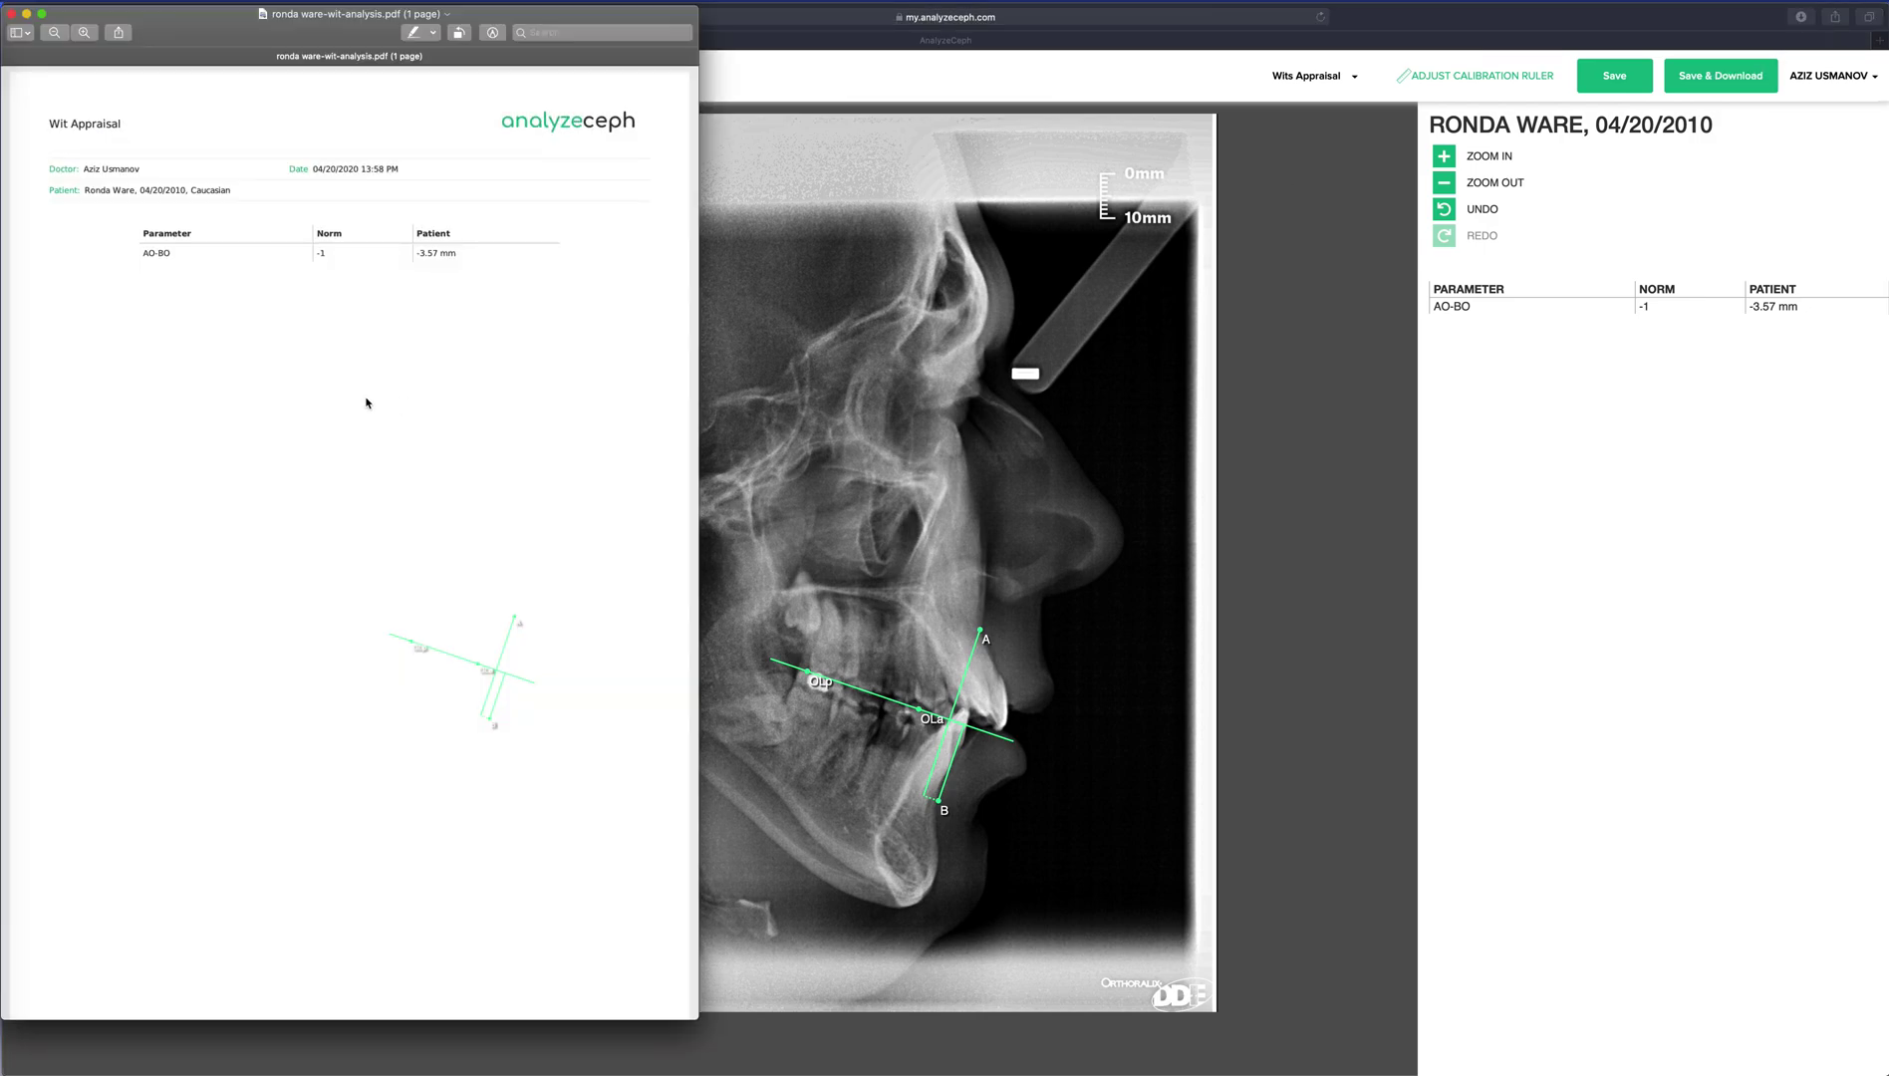
Scroll through the Wits Appraisal PDF report in Preview, then close it.
scroll(368, 402, "down", 2)
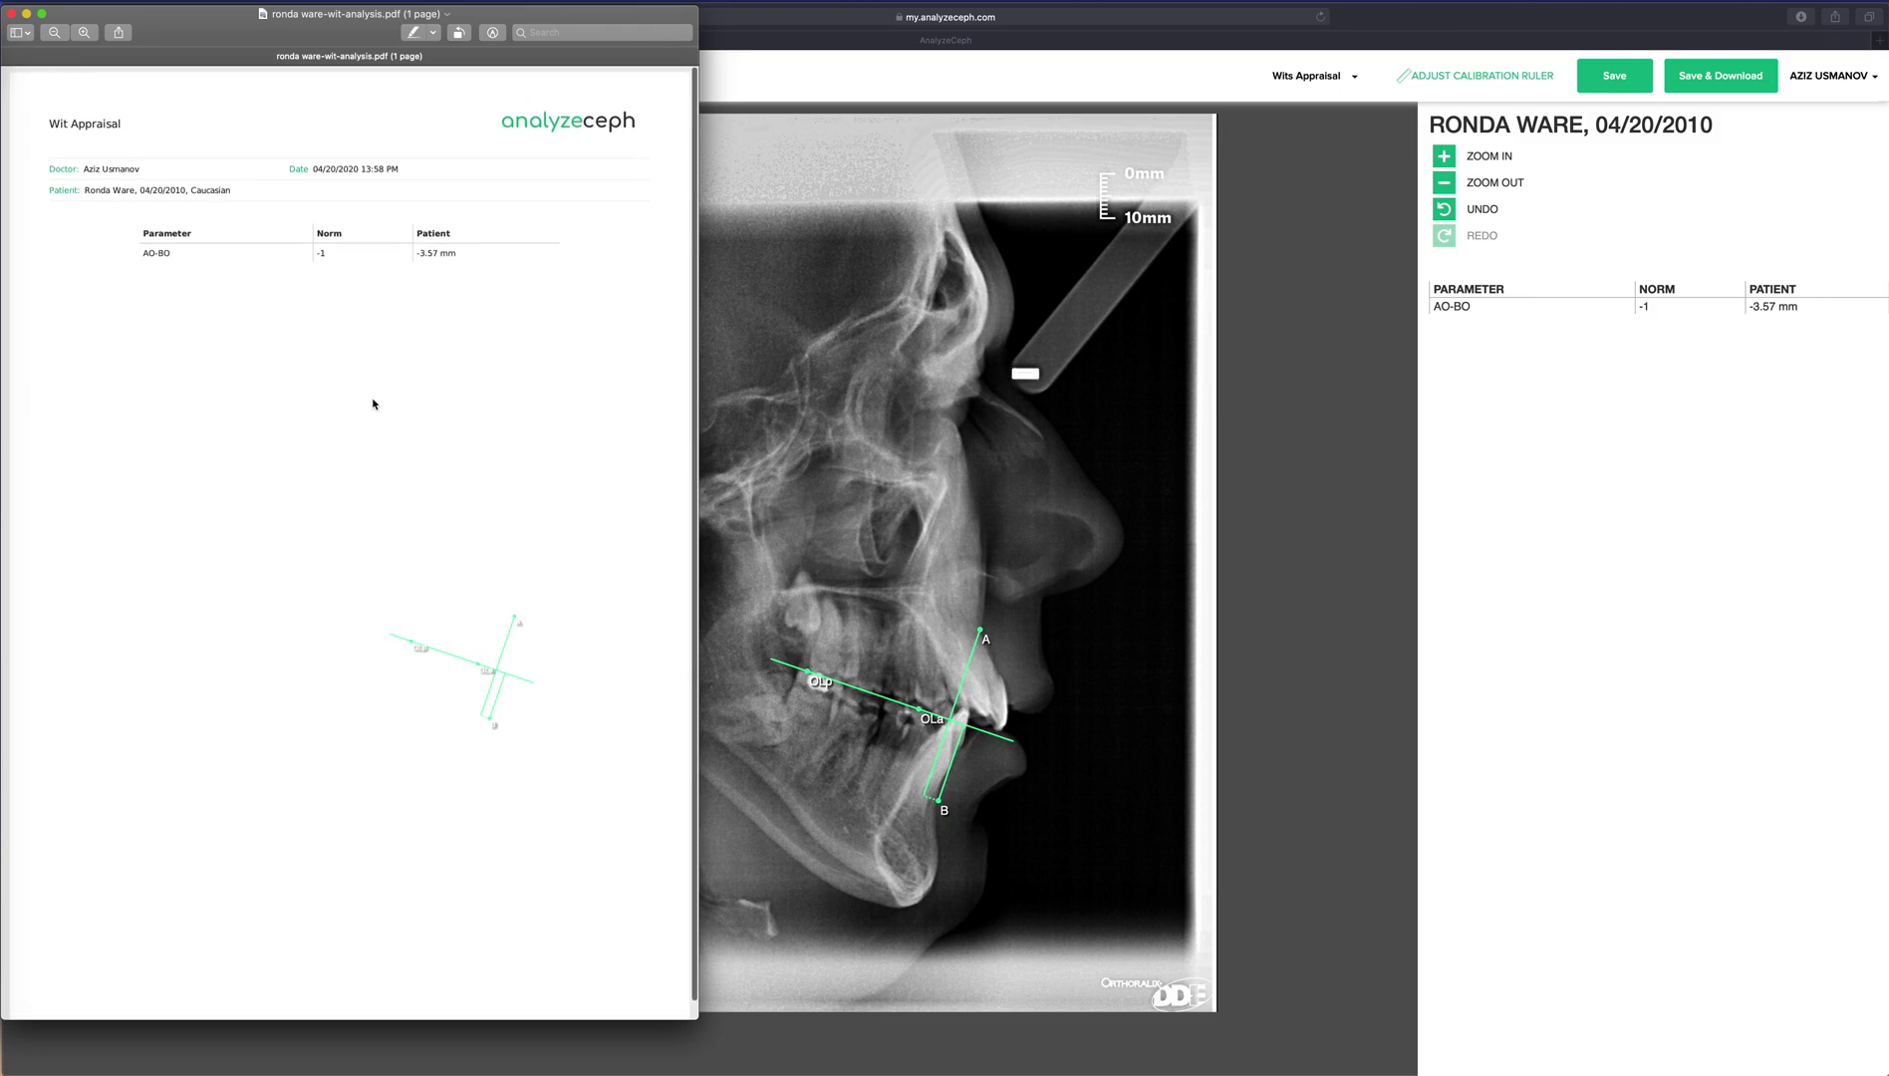
scroll(367, 401, "down", 2)
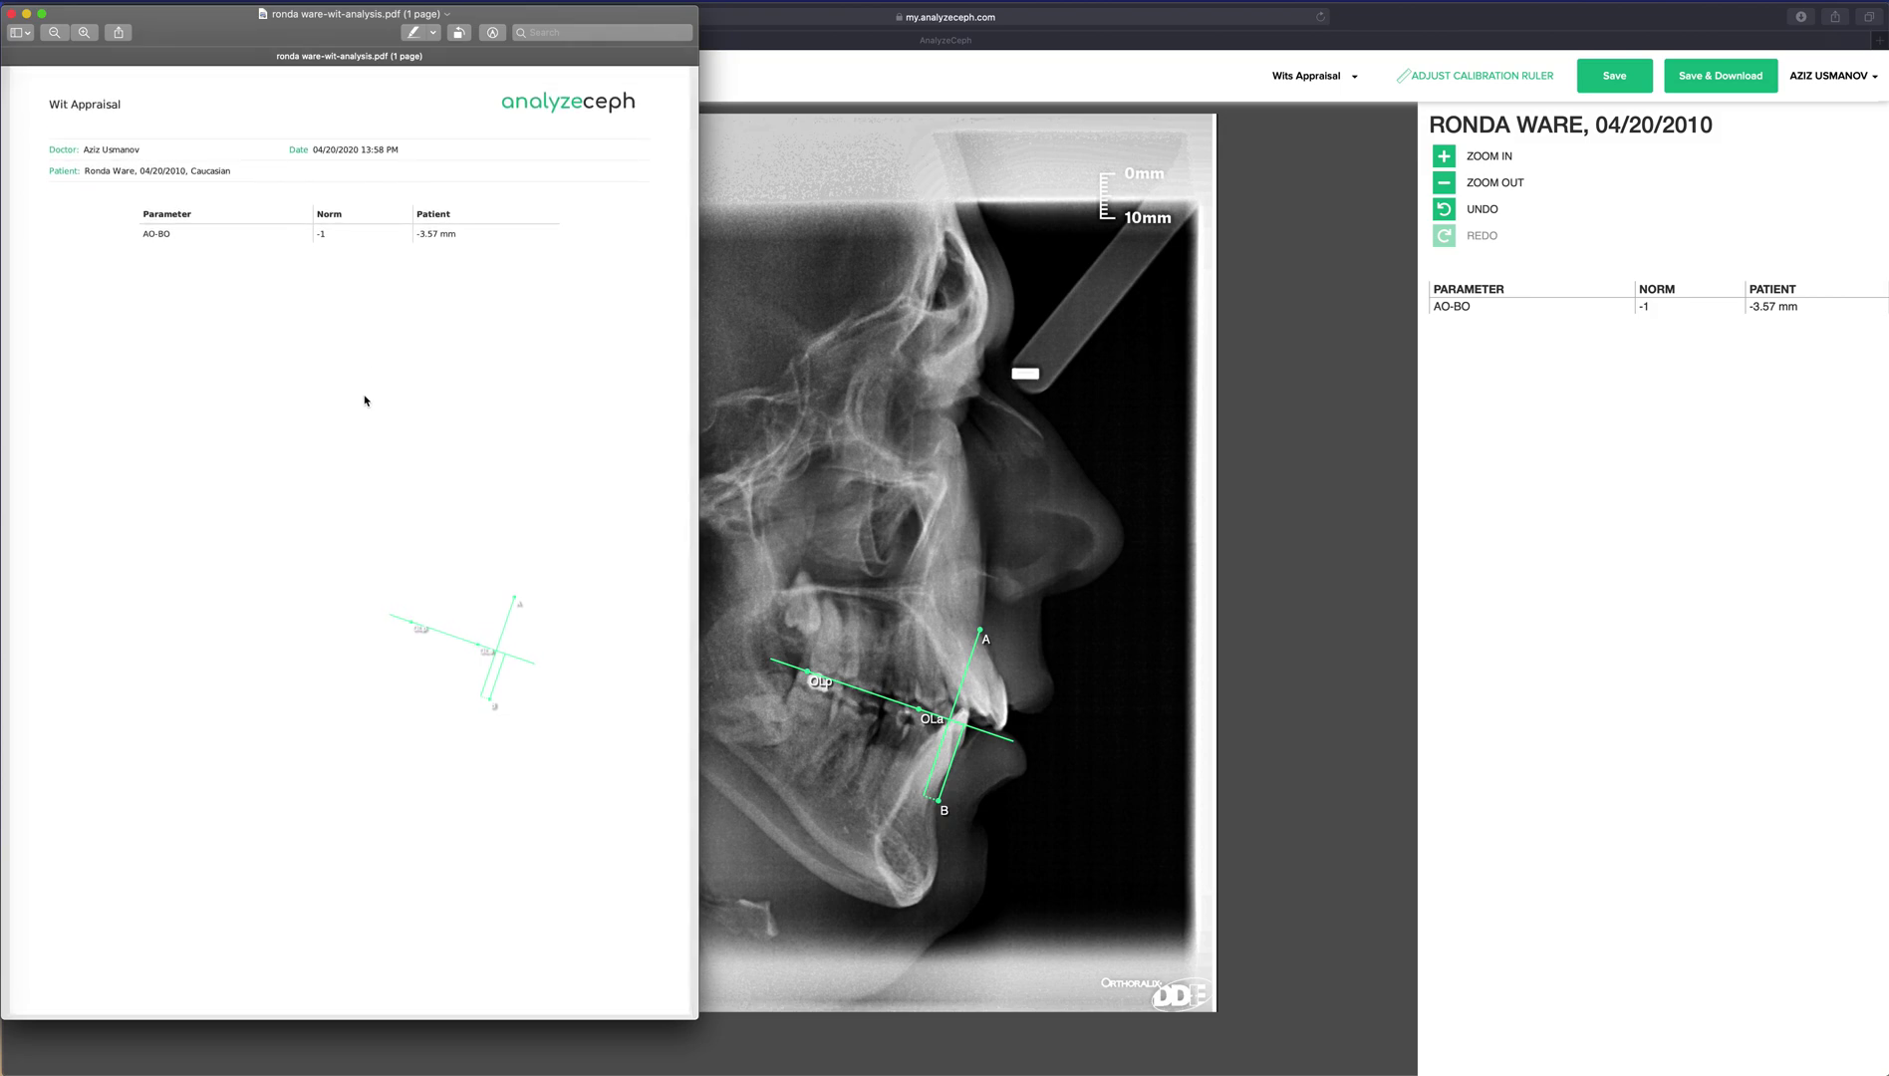
left_click(12, 15)
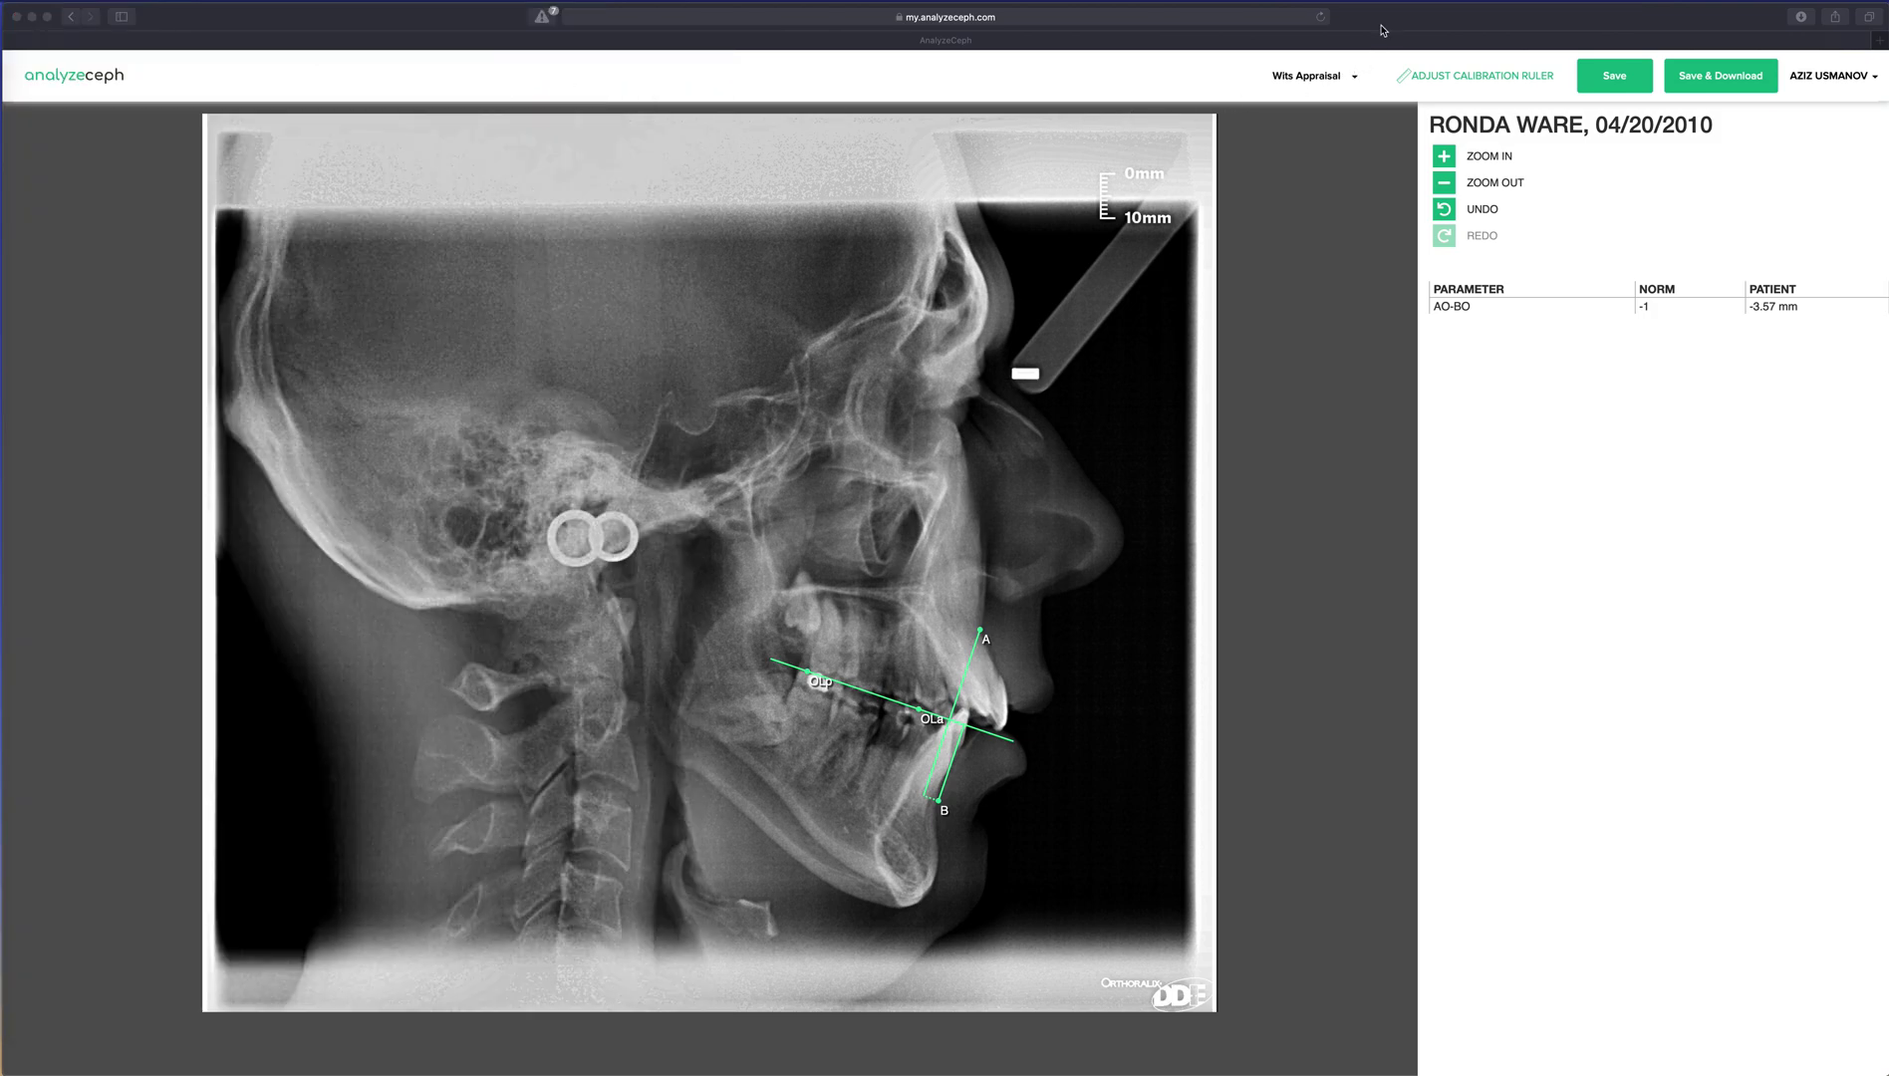
View the list of analysis types on the Wits Appraisal page and dismiss it unchanged.
left_click(1356, 79)
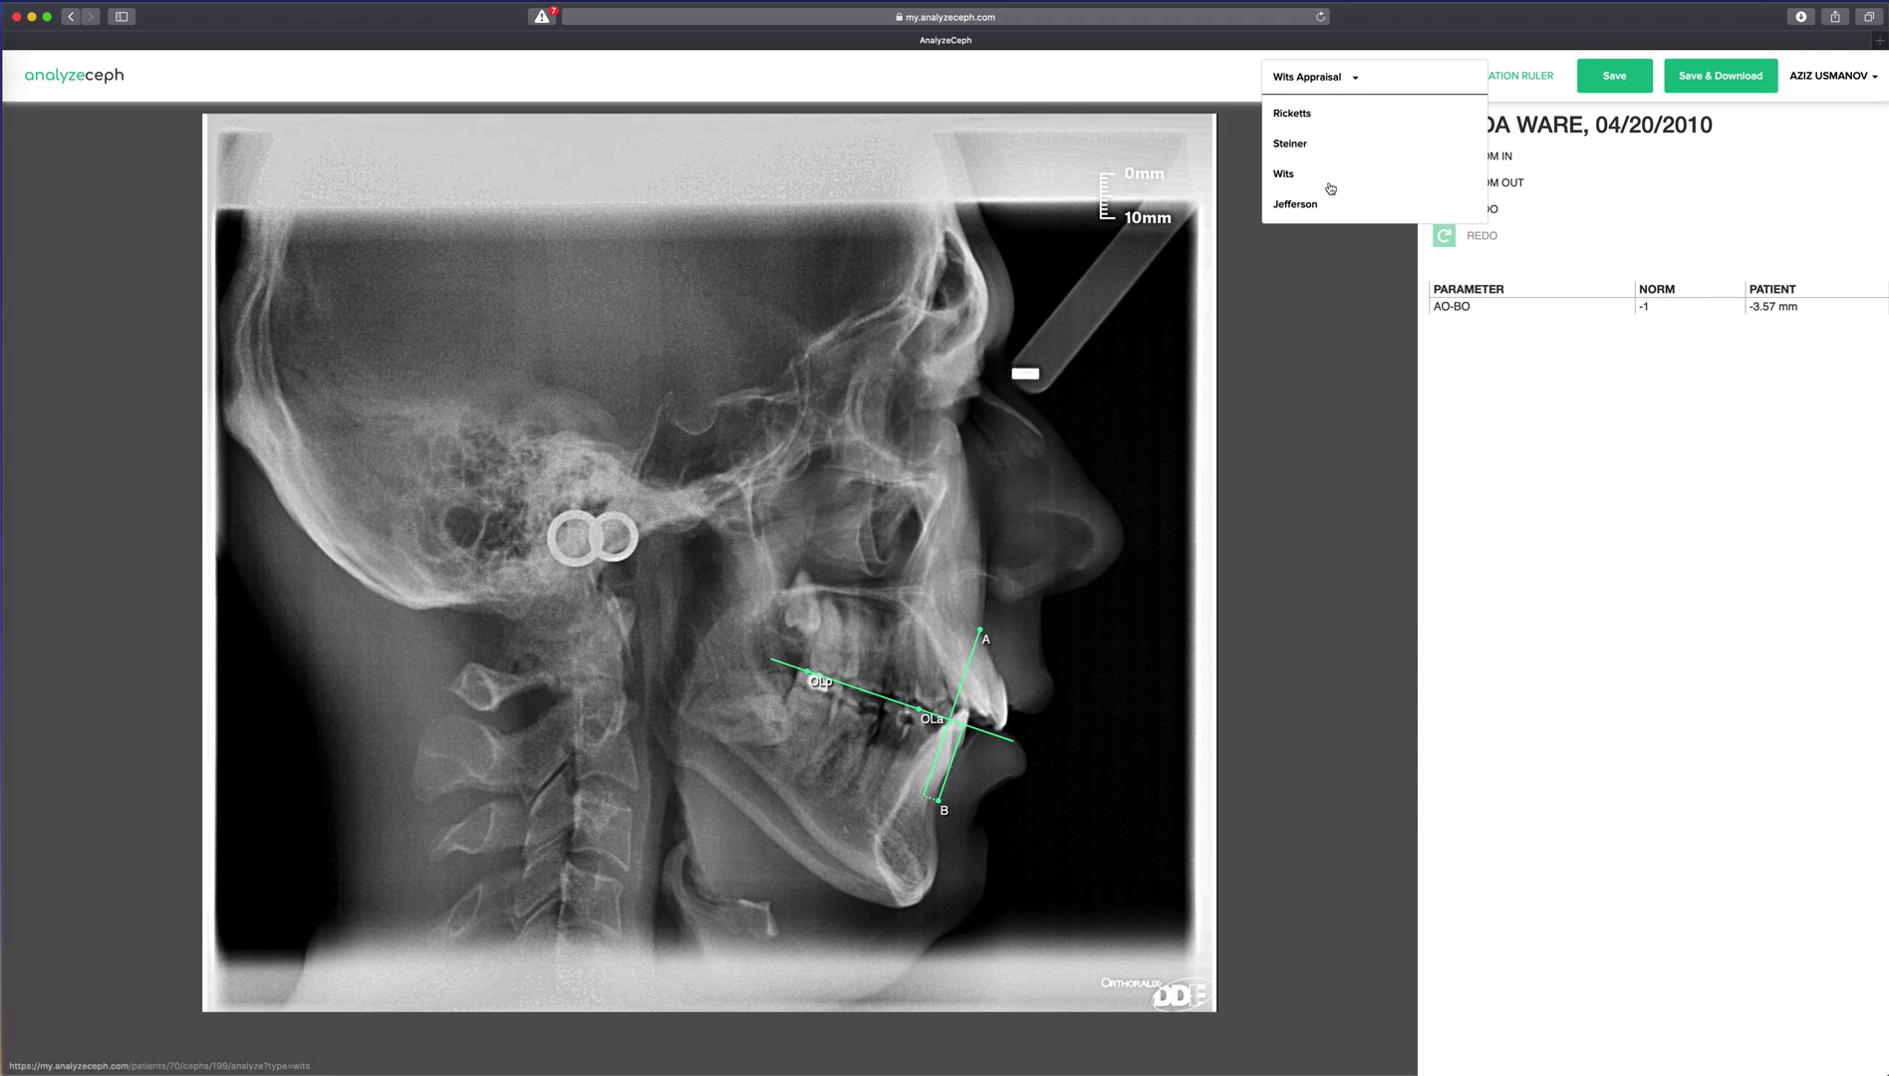
left_click(1289, 319)
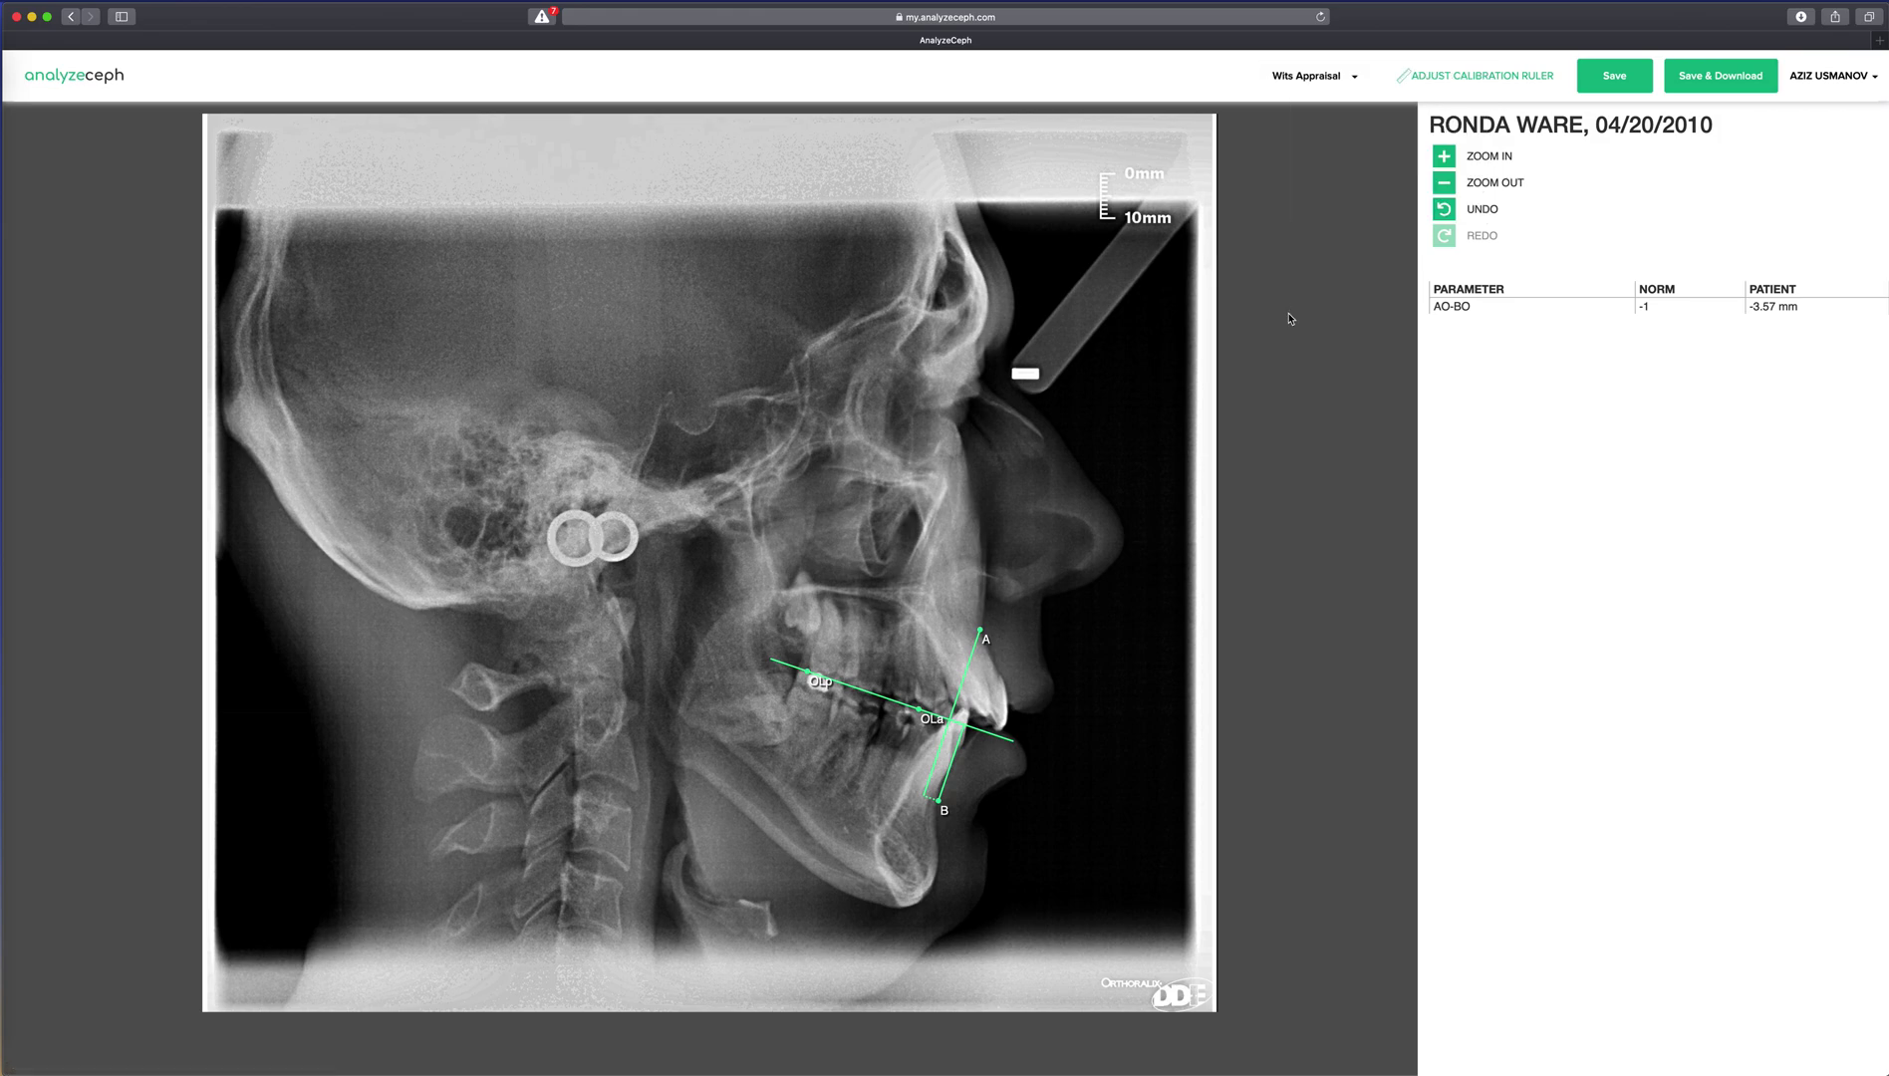